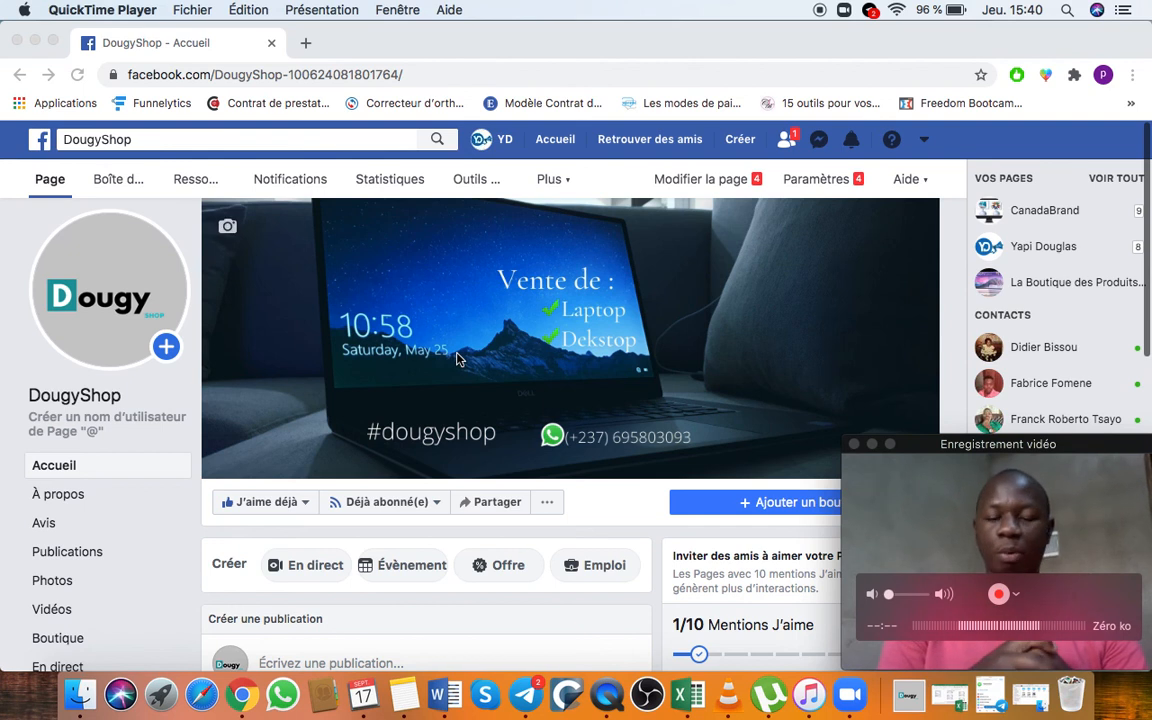
Step: Open the DougyShop page's À propos section and examine its location, contact and general details and its full web address
click(70, 500)
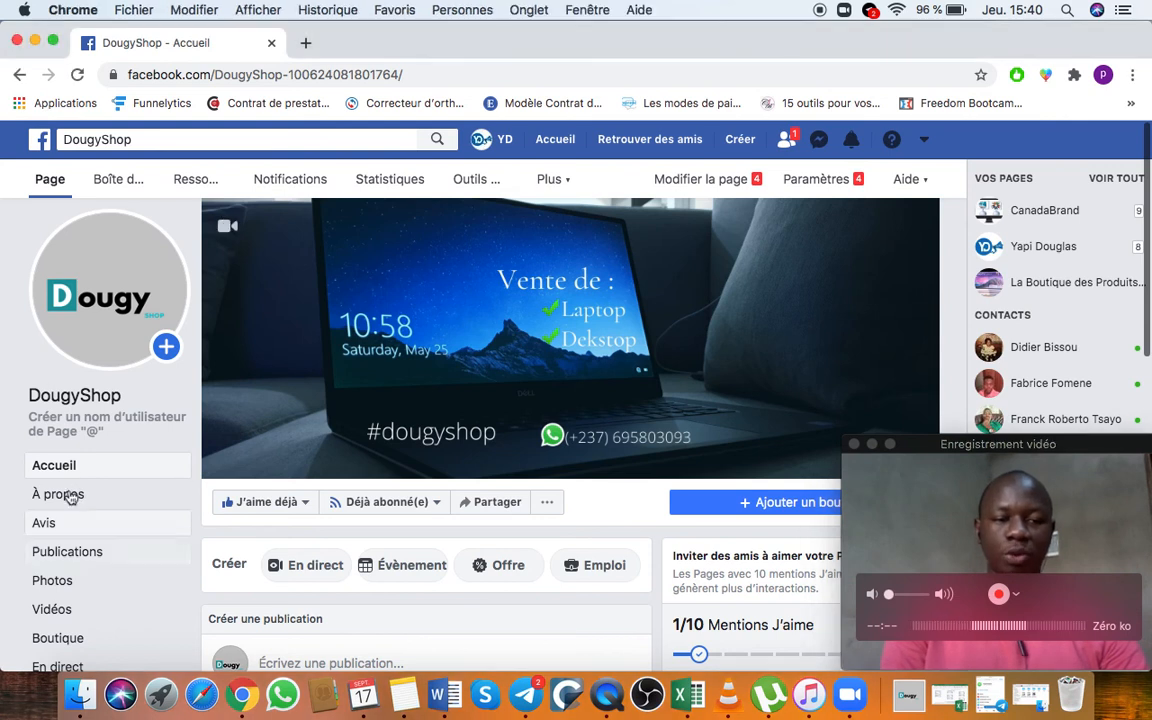
click(70, 496)
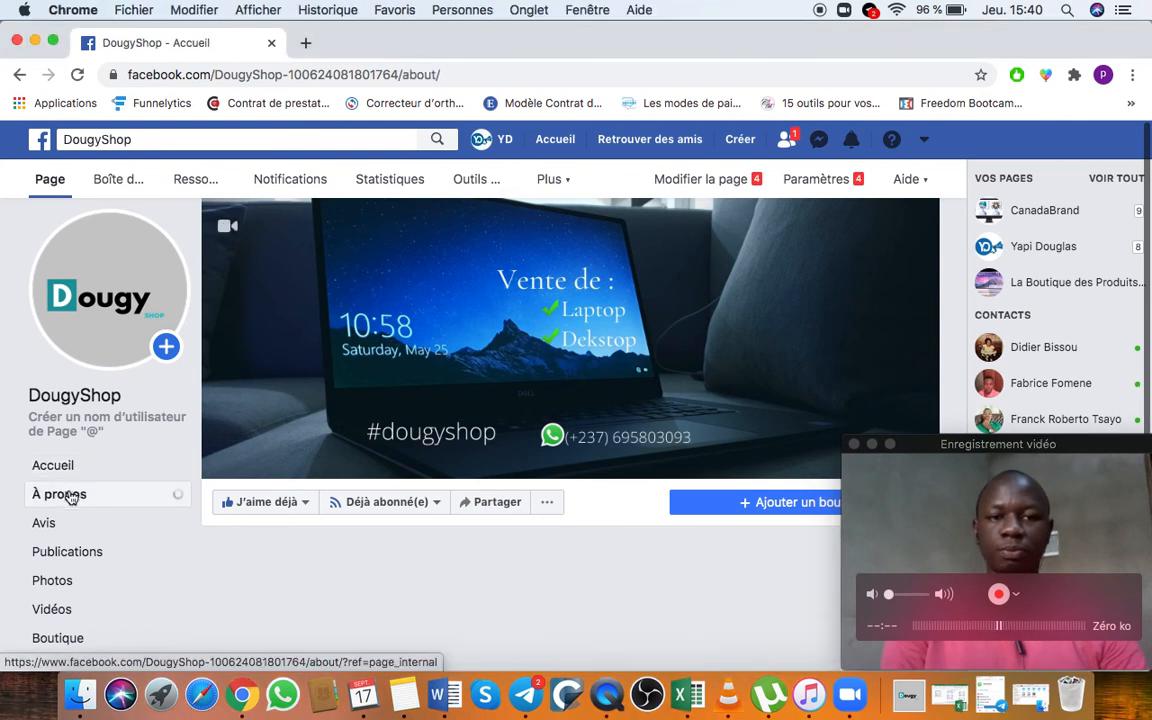
scroll(681, 496, down, 5)
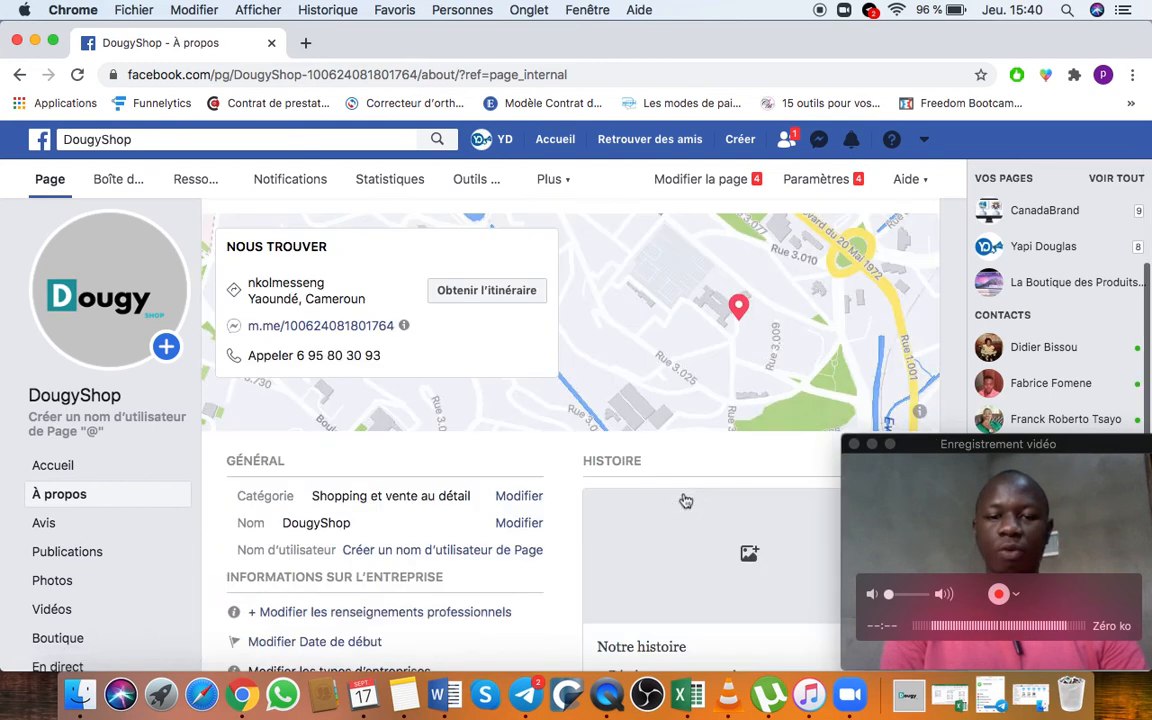
scroll(685, 500, up, 3)
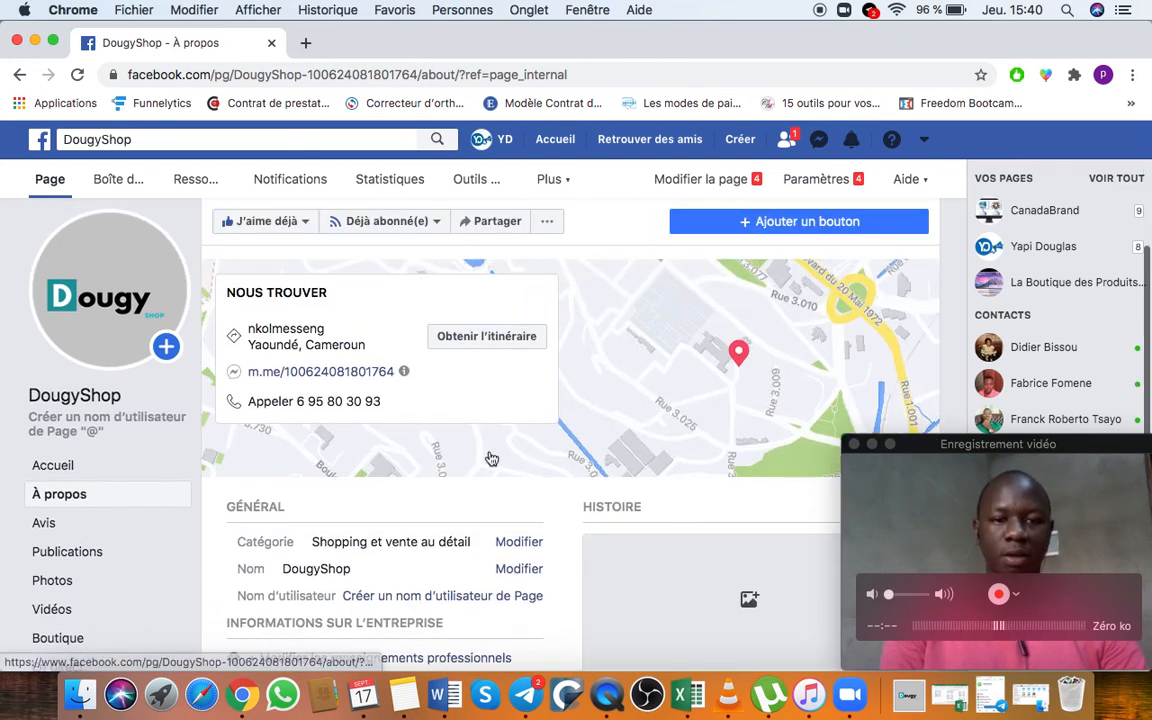
scroll(489, 458, down, 2)
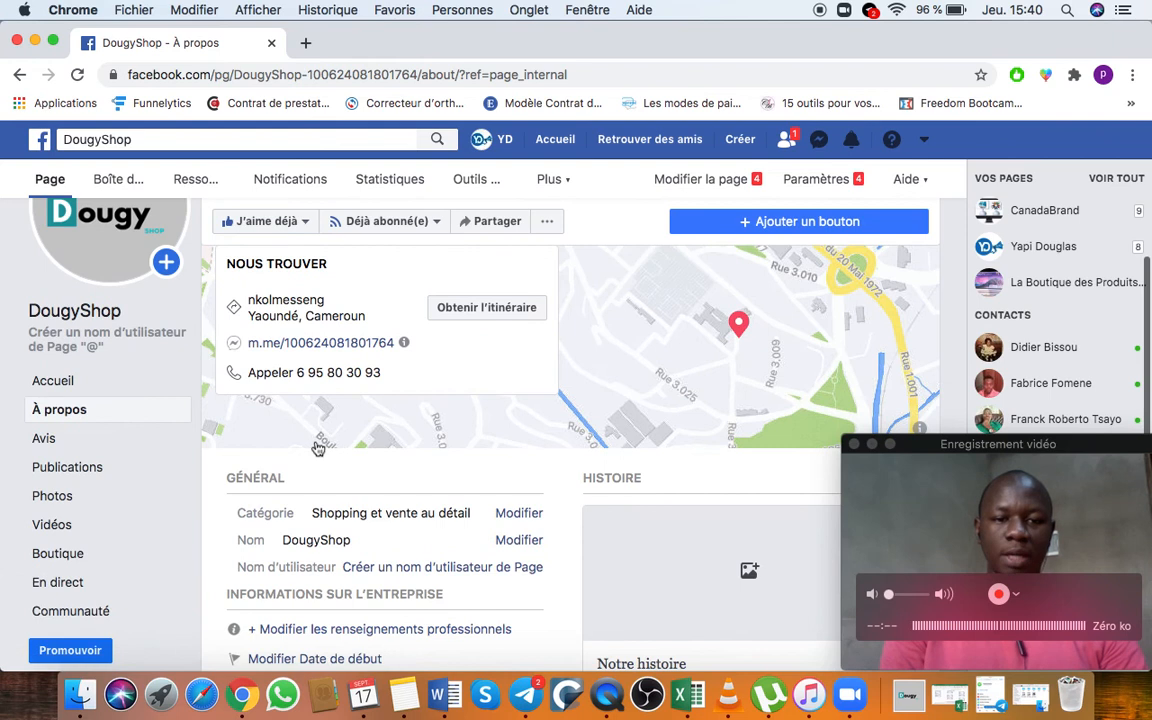
scroll(391, 413, up, 6)
scroll(391, 413, down, 3)
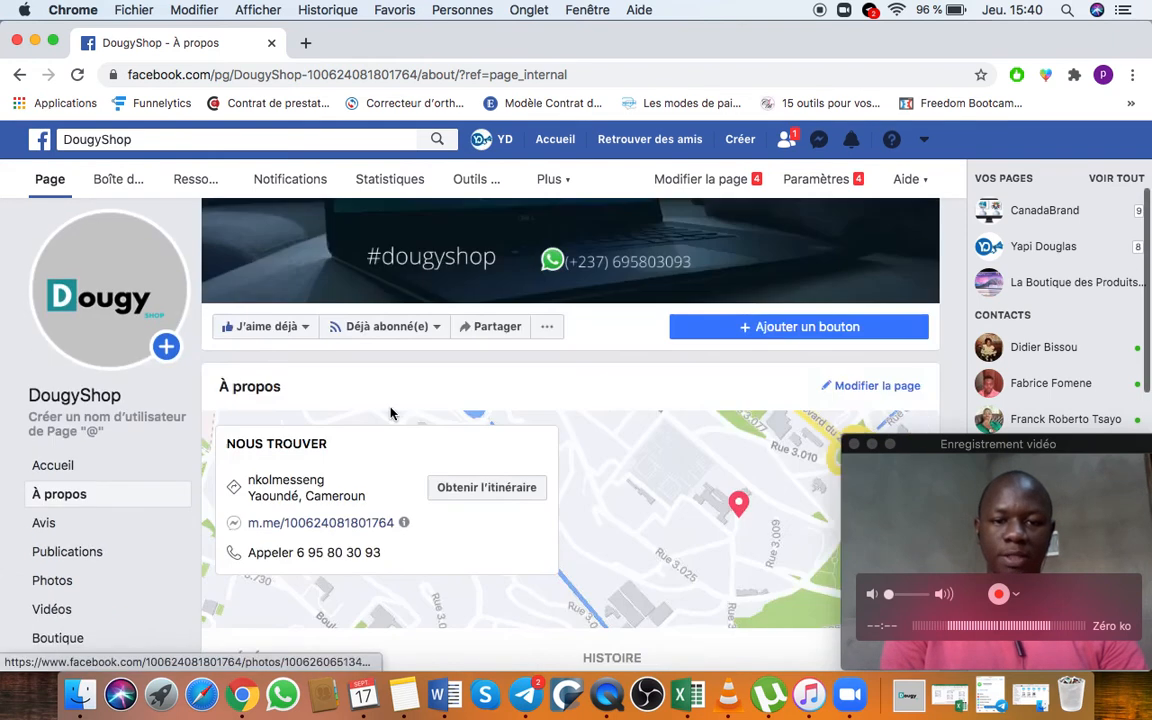
scroll(391, 413, down, 4)
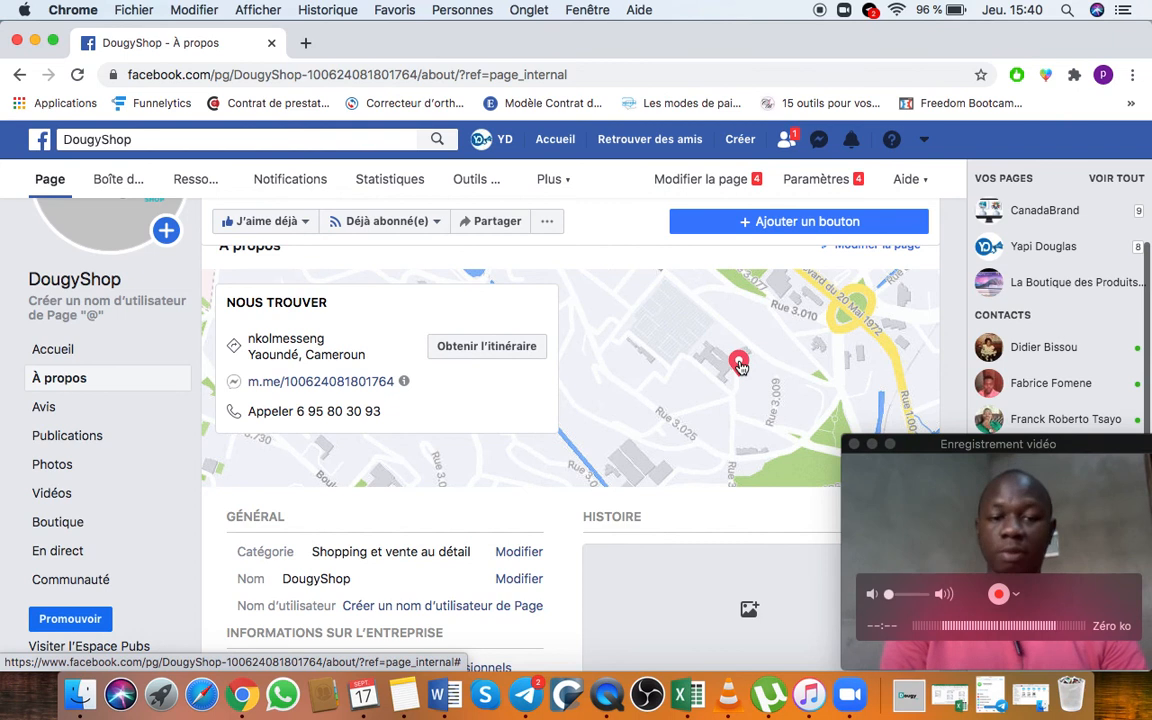
scroll(409, 463, down, 2)
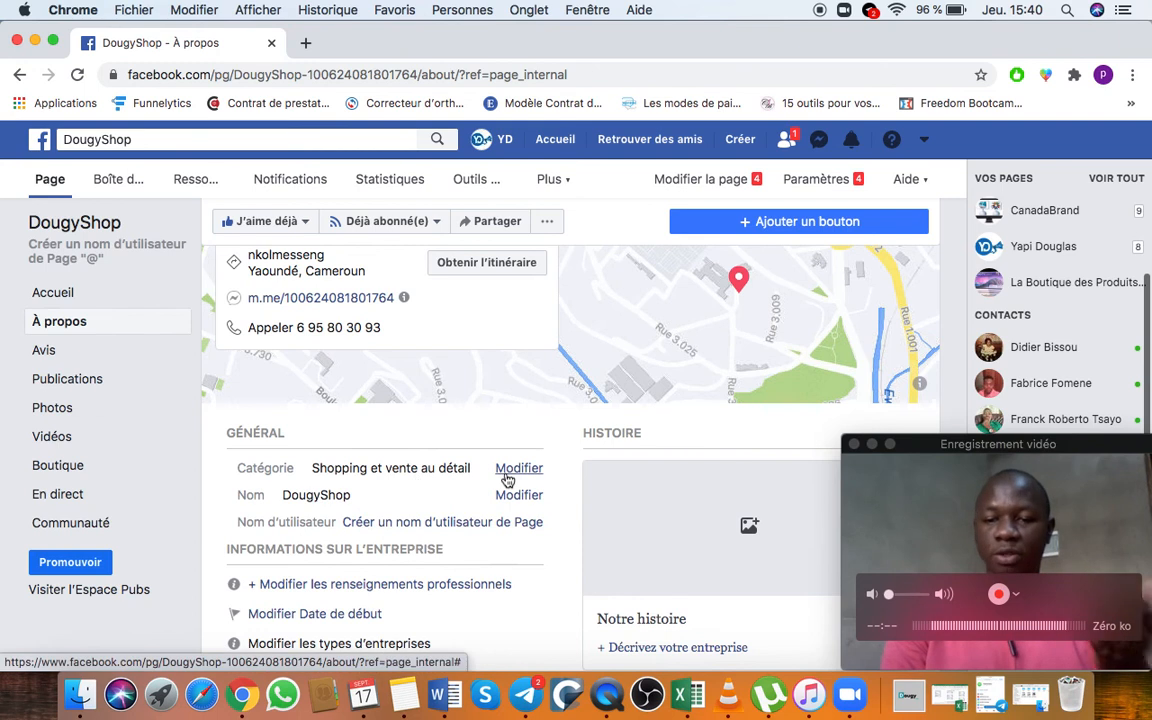
scroll(505, 479, down, 2)
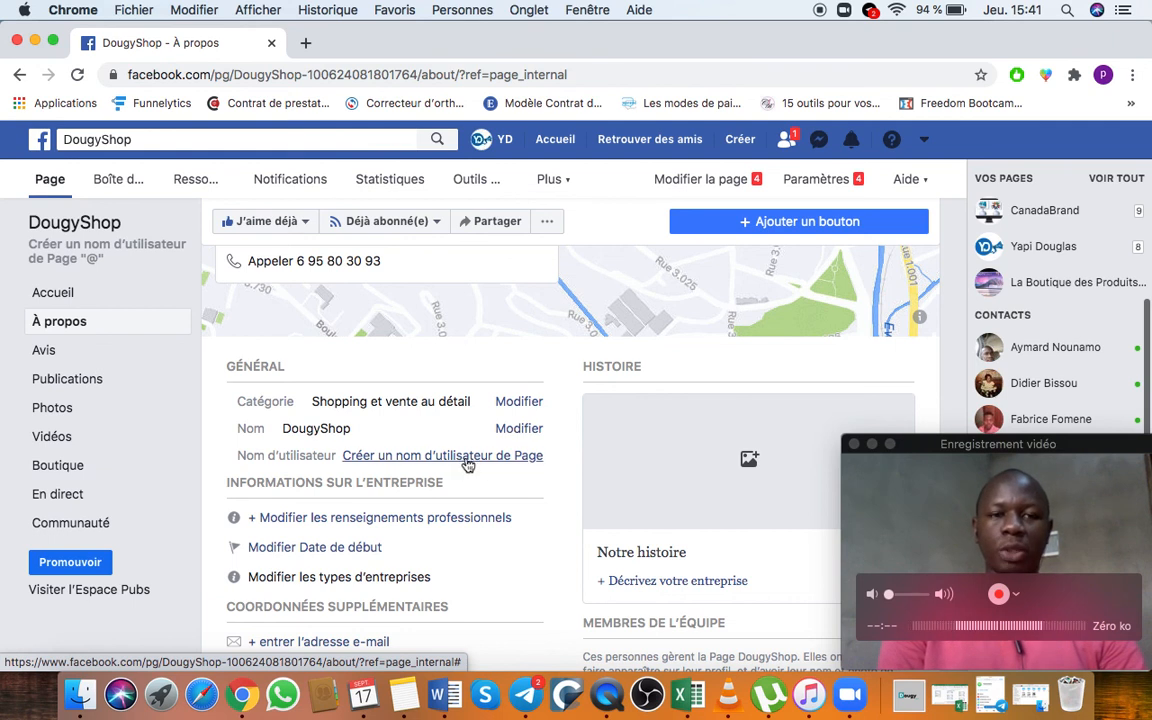
click(139, 80)
click(142, 80)
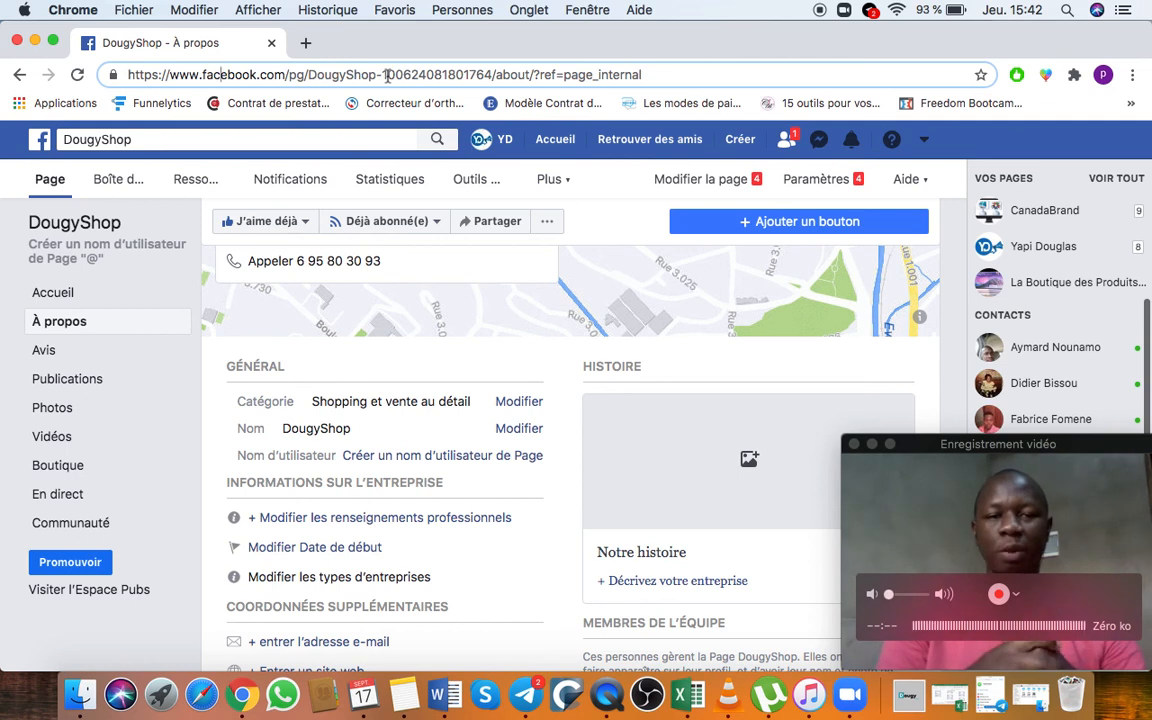
Step: Create the page username DougyShop, copying the name from the DougyShop note in the Notes app
click(428, 459)
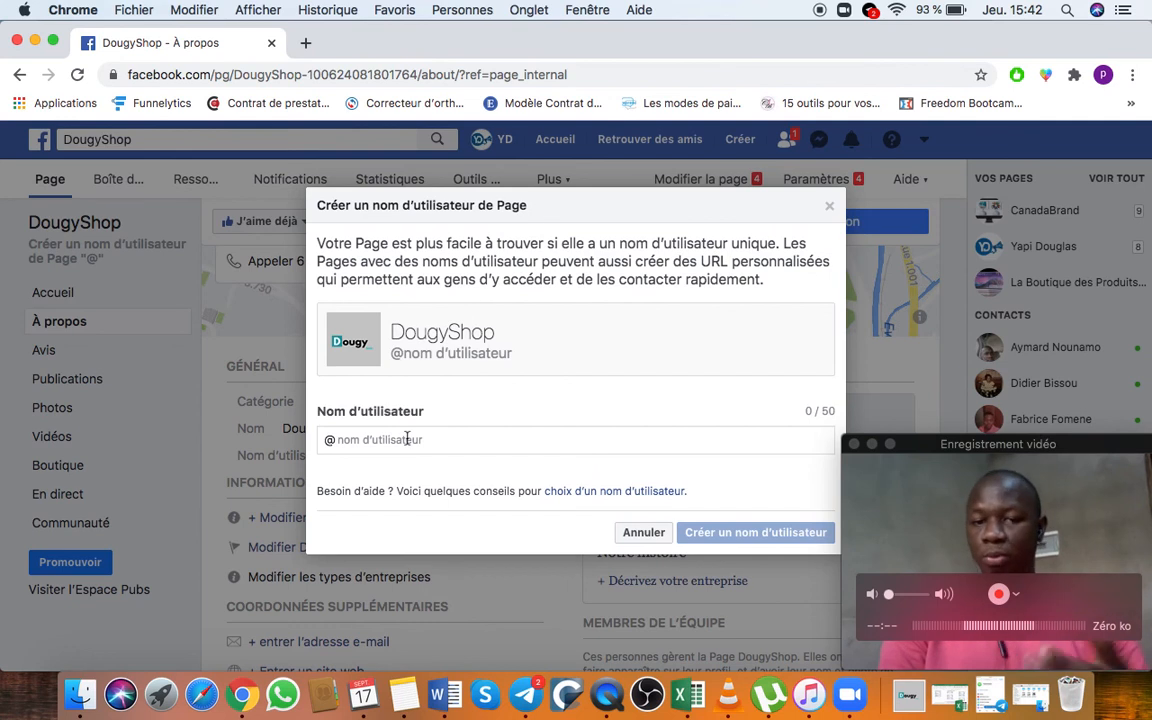
click(404, 693)
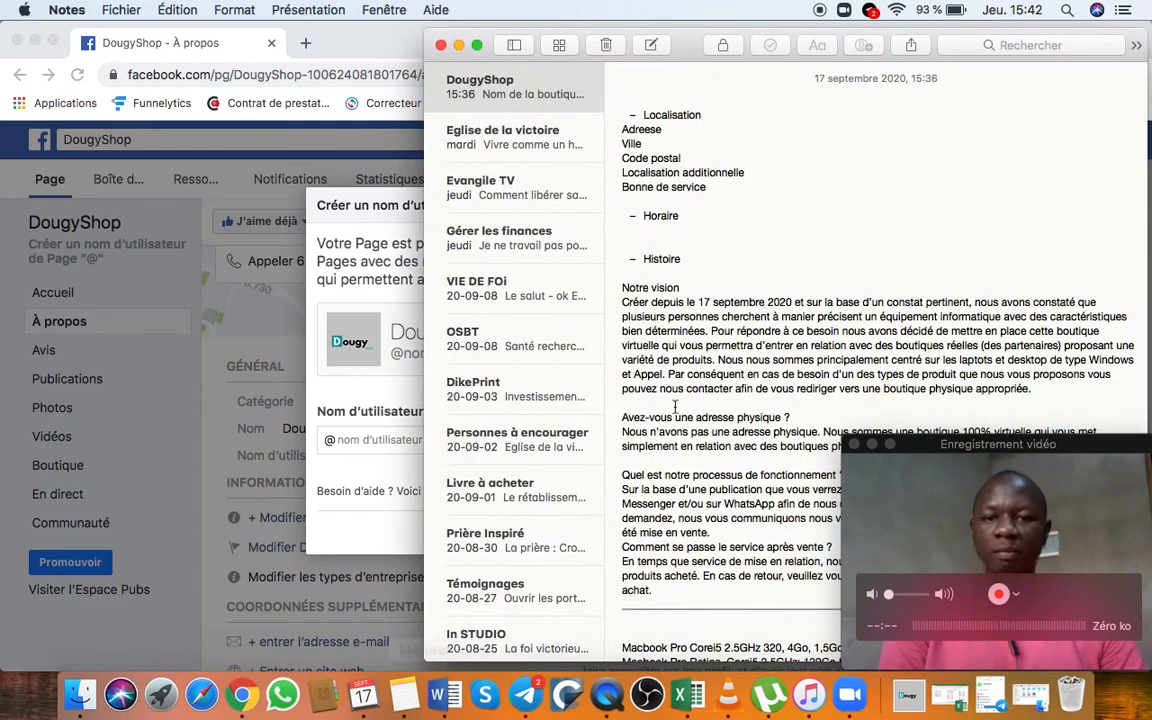
scroll(705, 240, up, 5)
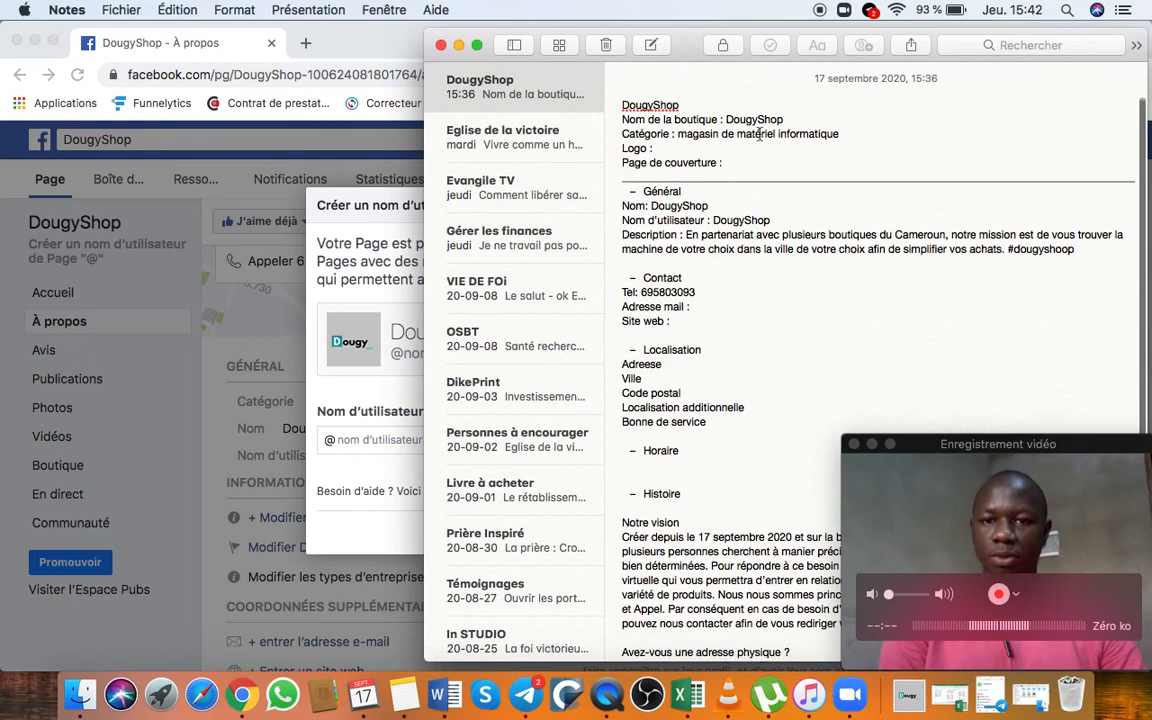
double_click(740, 220)
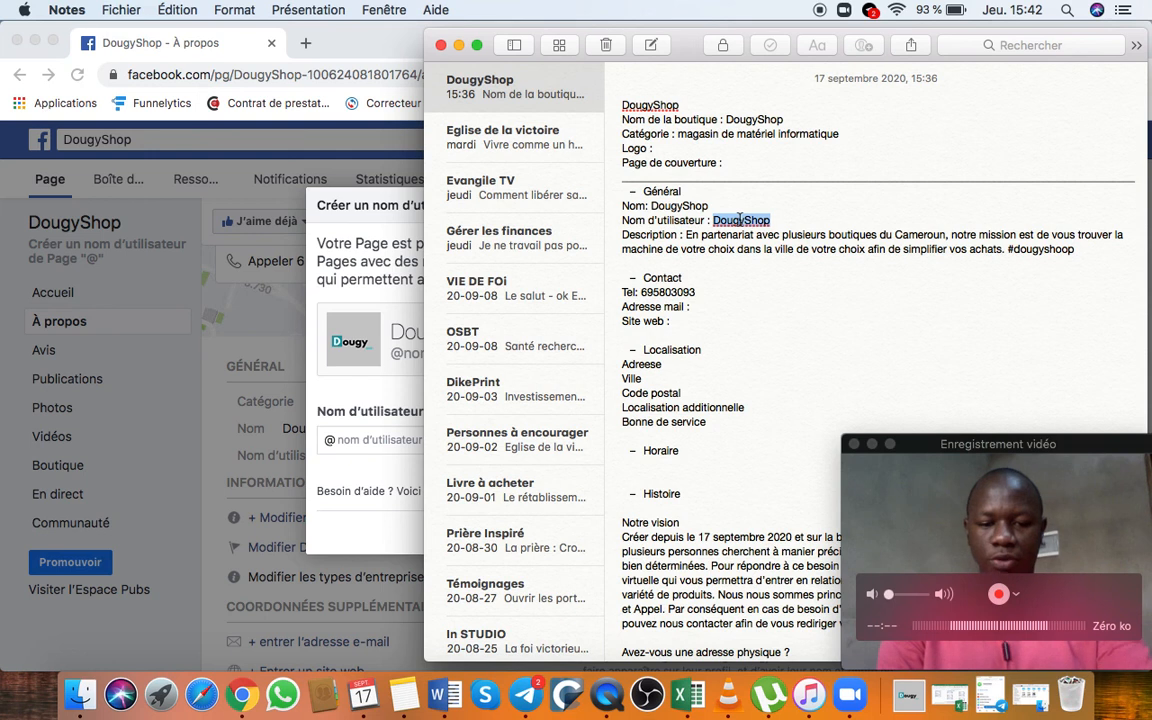
key(super+c)
click(396, 440)
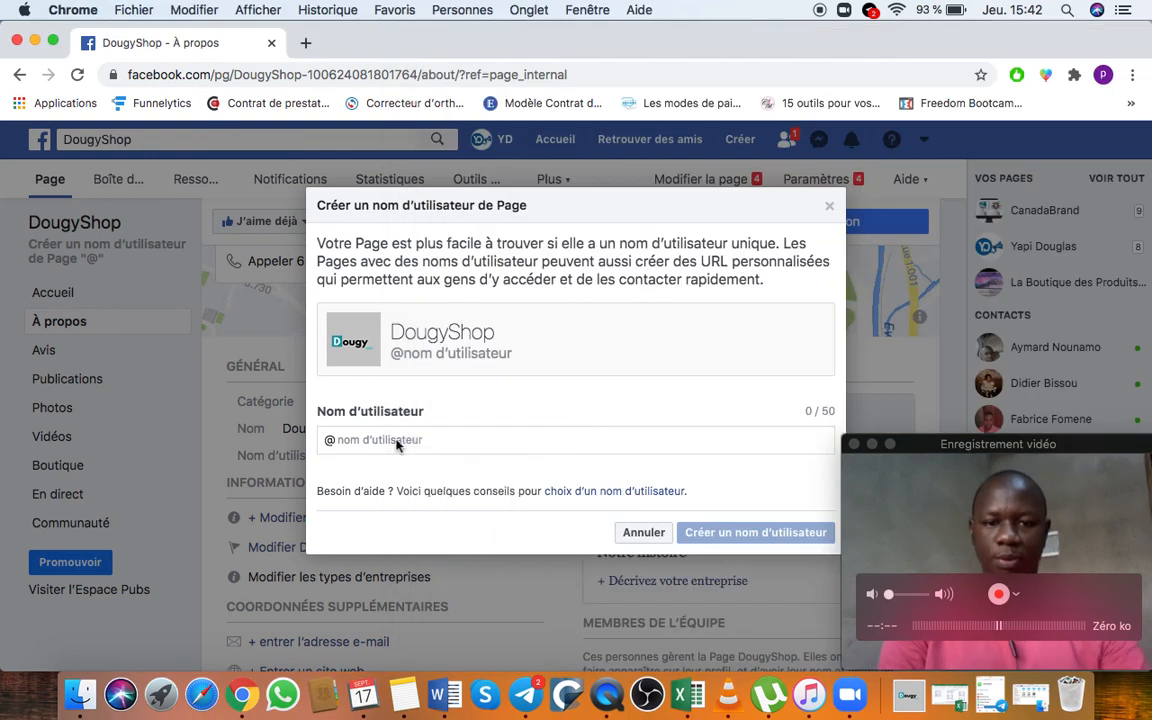
key(super+v)
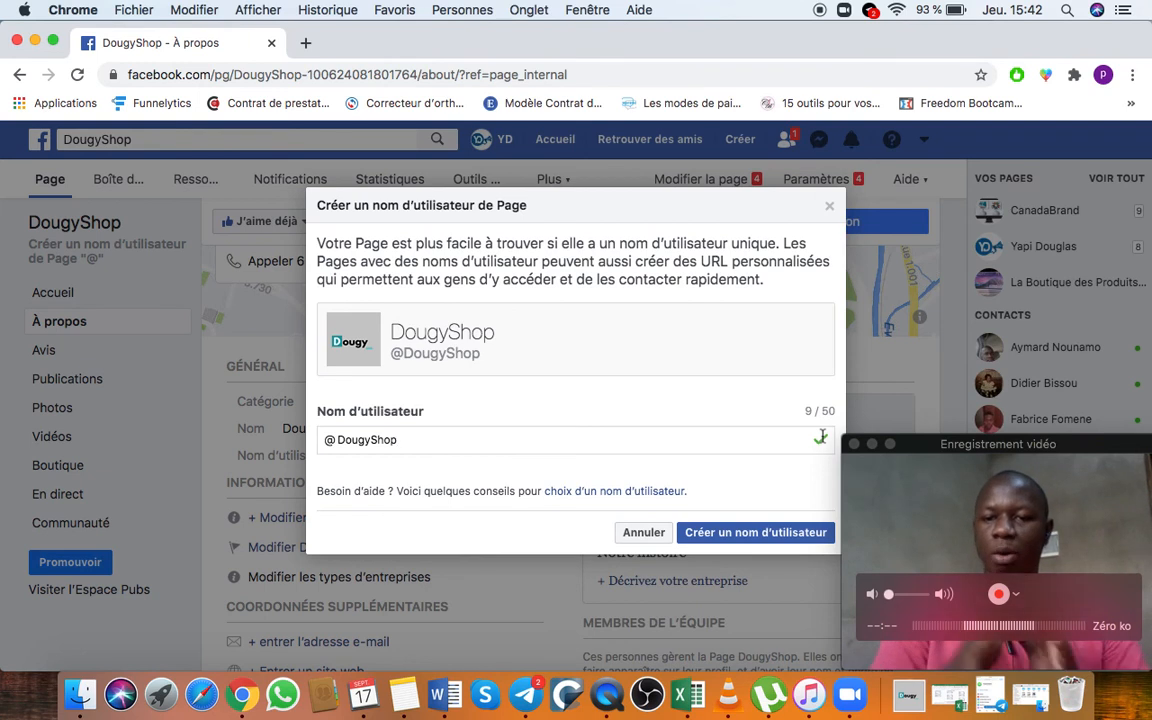
click(767, 539)
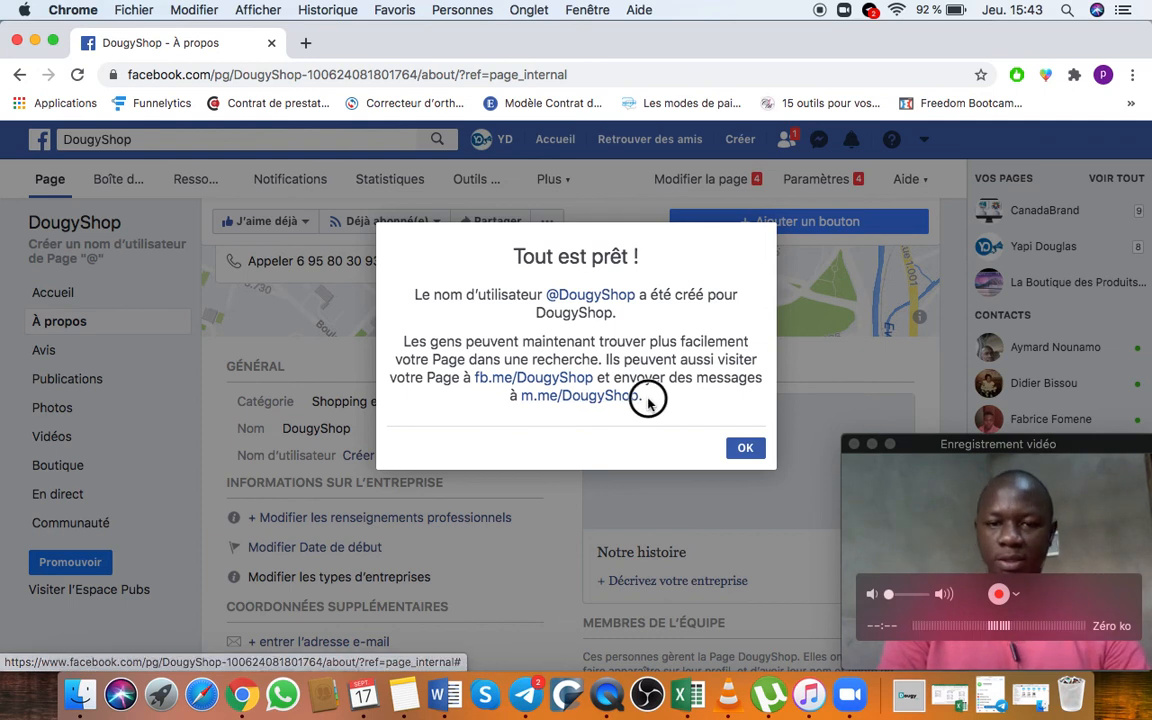
Step: Copy the m.me/DougyShop link, open it in a new browser tab and send the page the message "bonjour"
drag(643, 398, 521, 400)
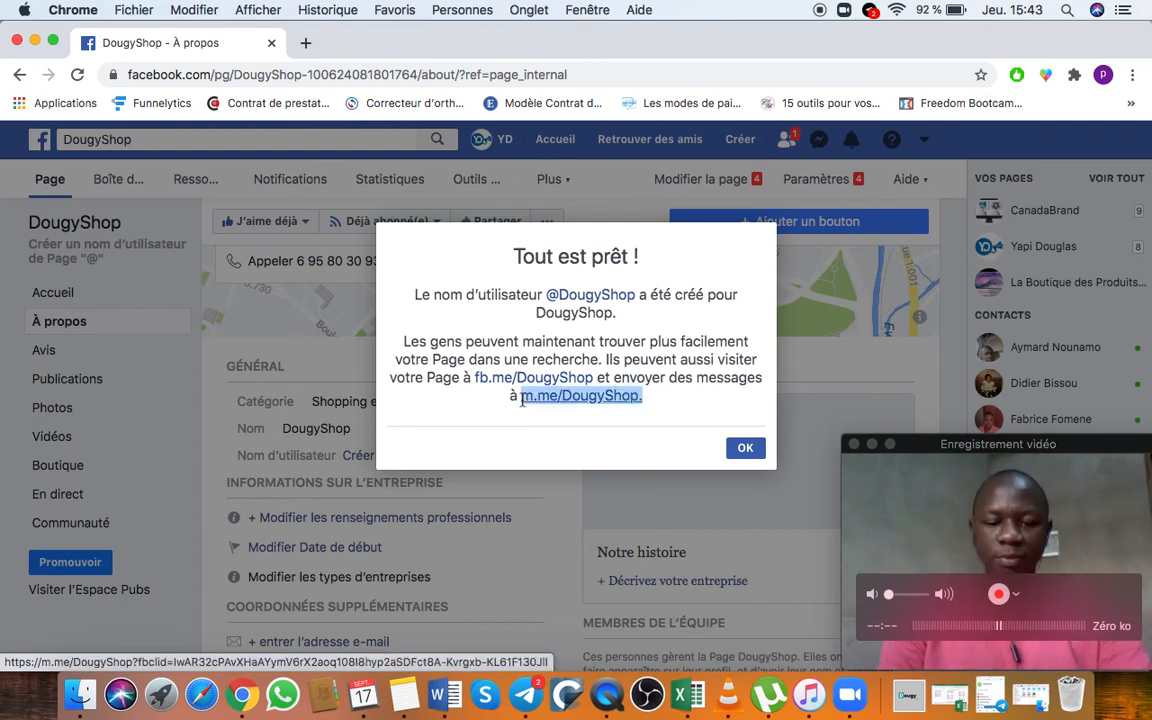
key(super+c)
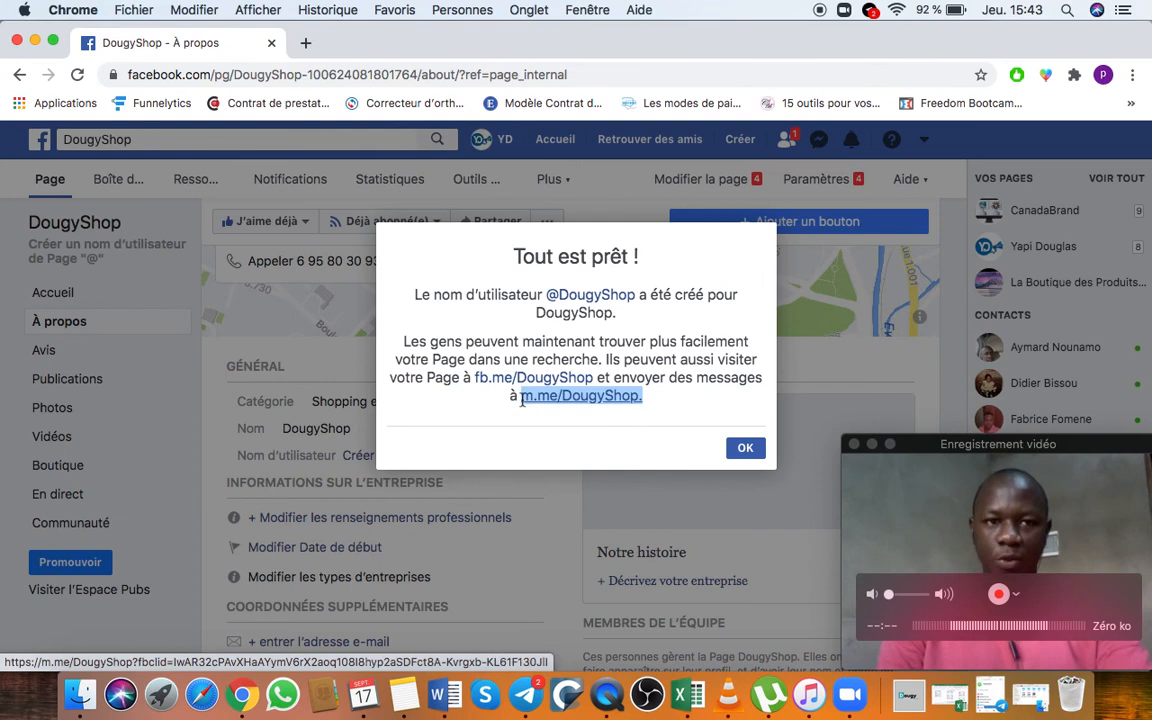
click(305, 43)
key(super+v)
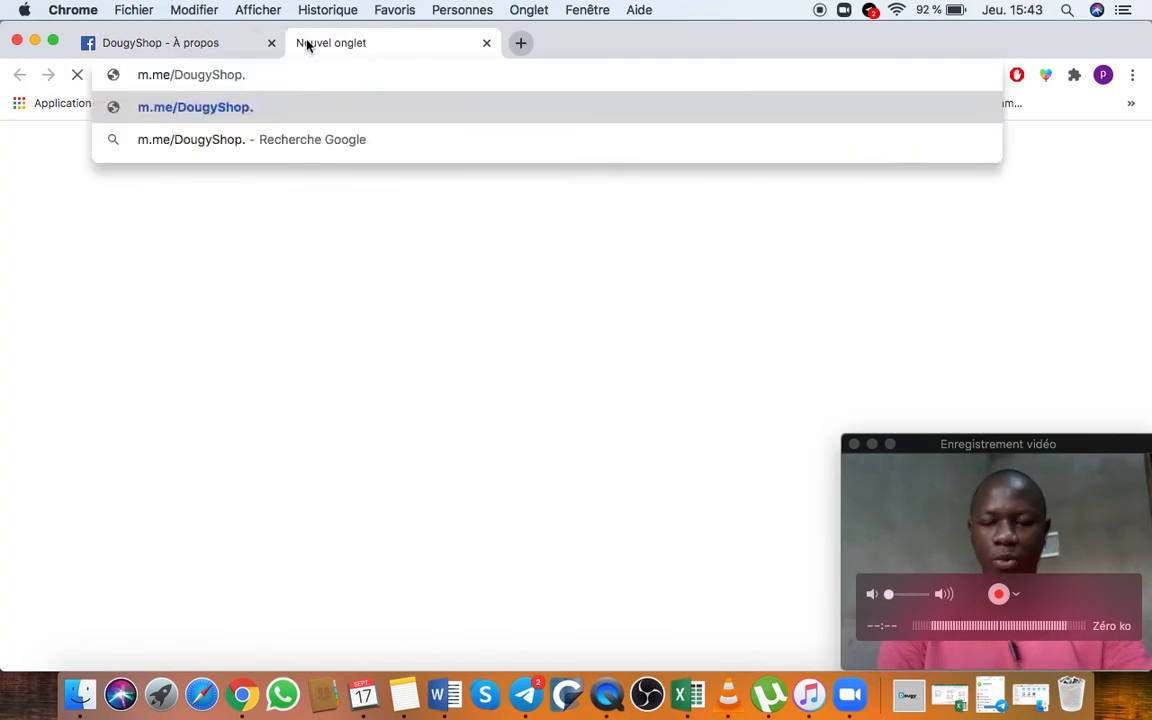
key(Return)
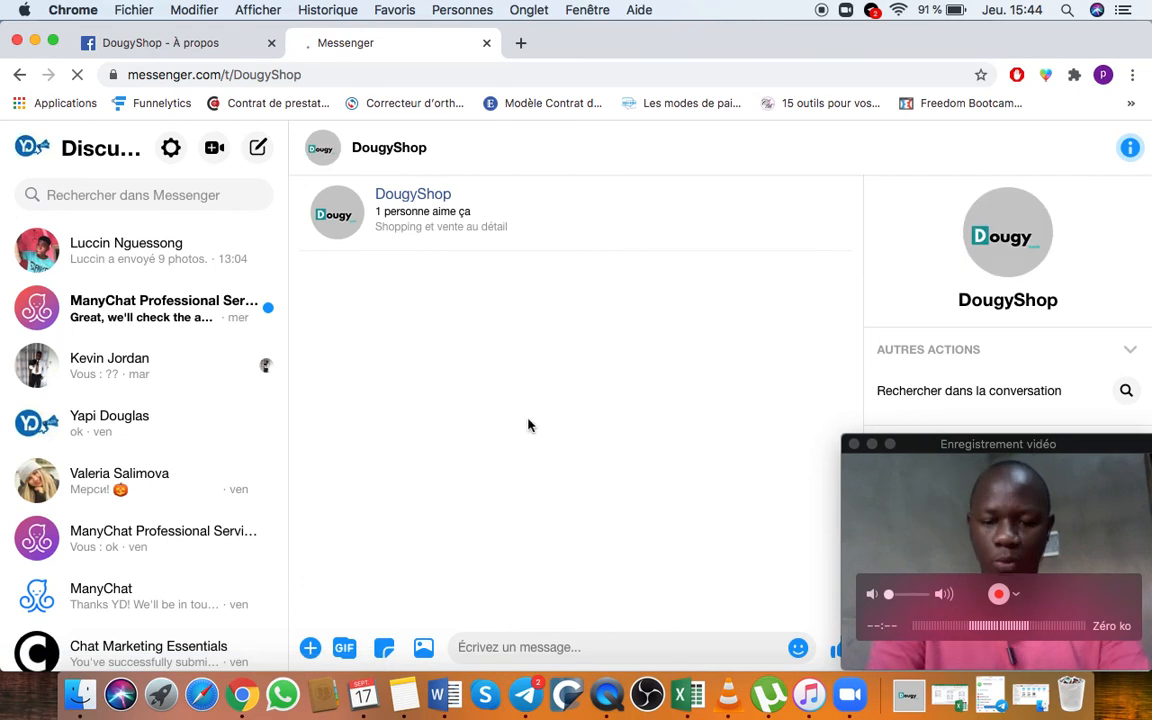
text(bonjour)
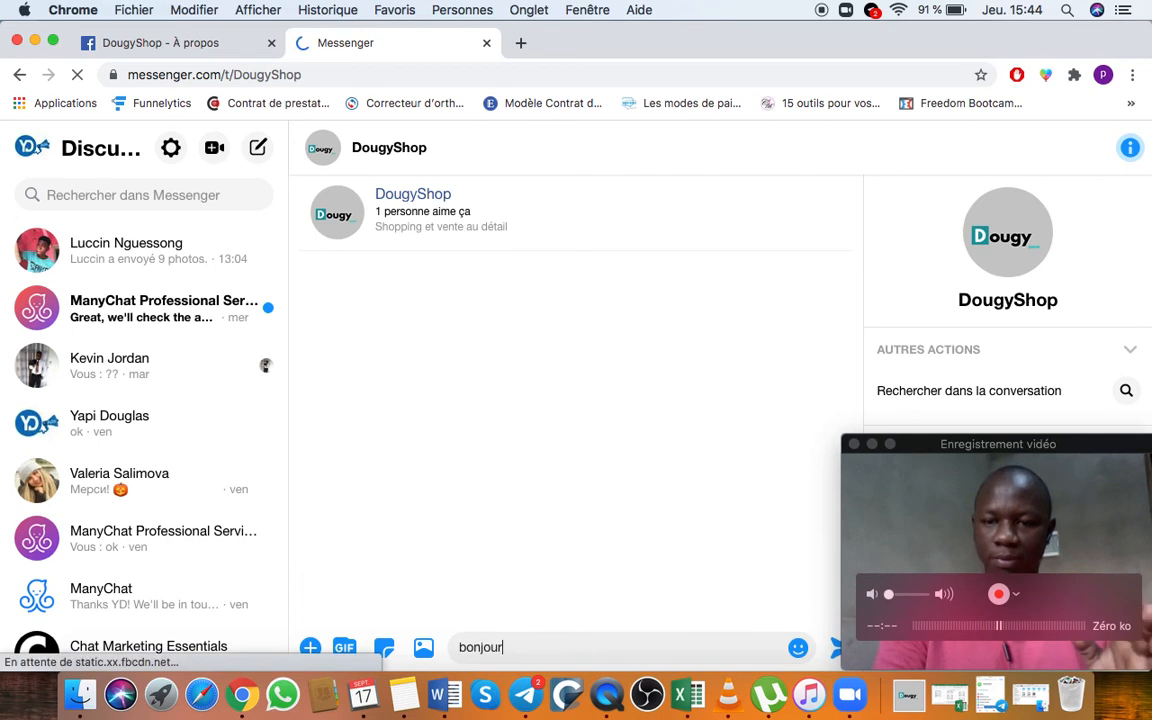
key(Return)
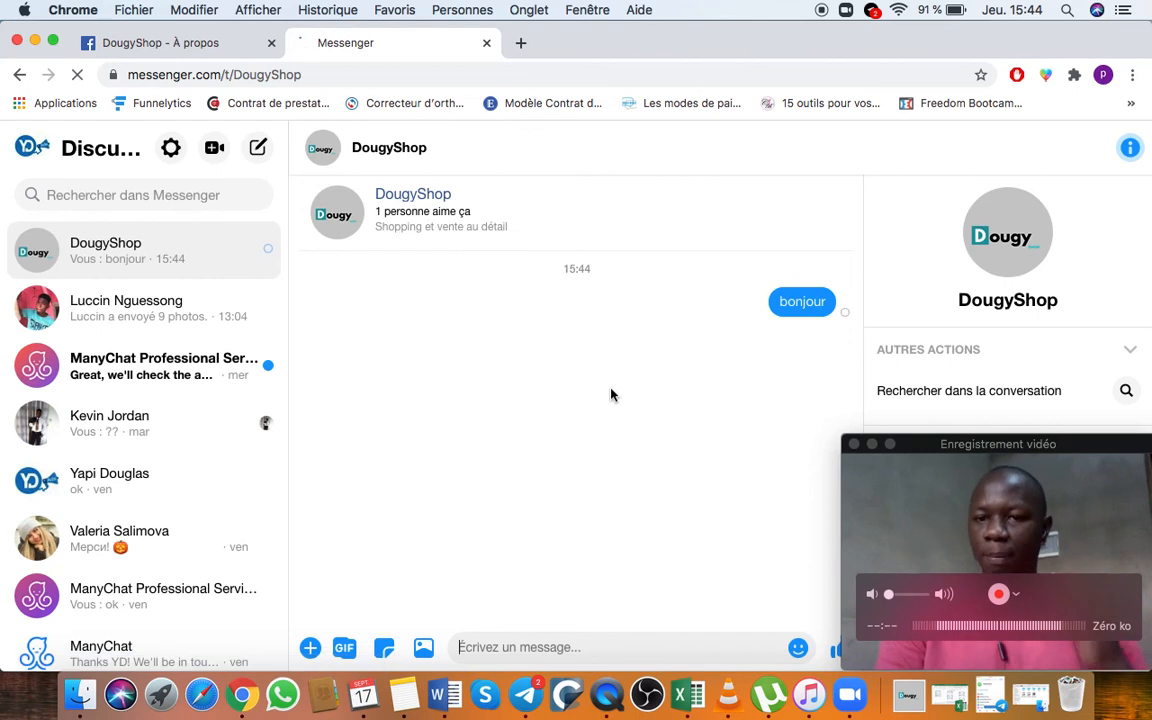
Step: Close the username confirmation on the Facebook page and review the company information and additional contact fields in À propos
click(190, 46)
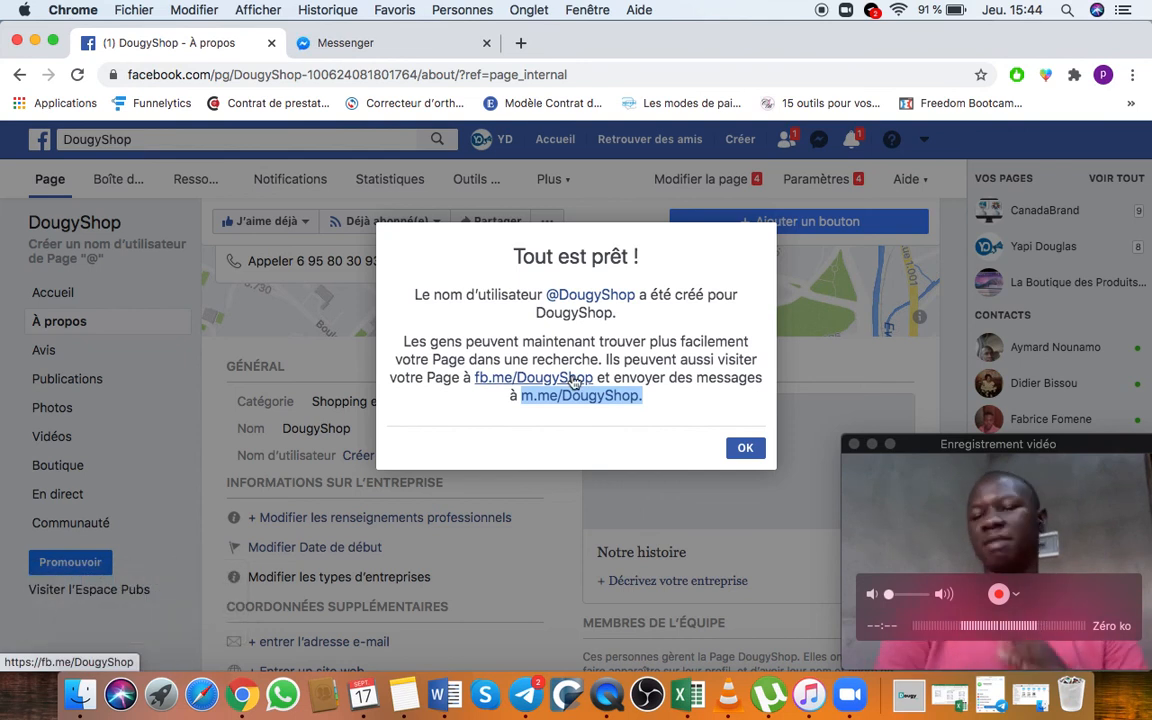
click(744, 451)
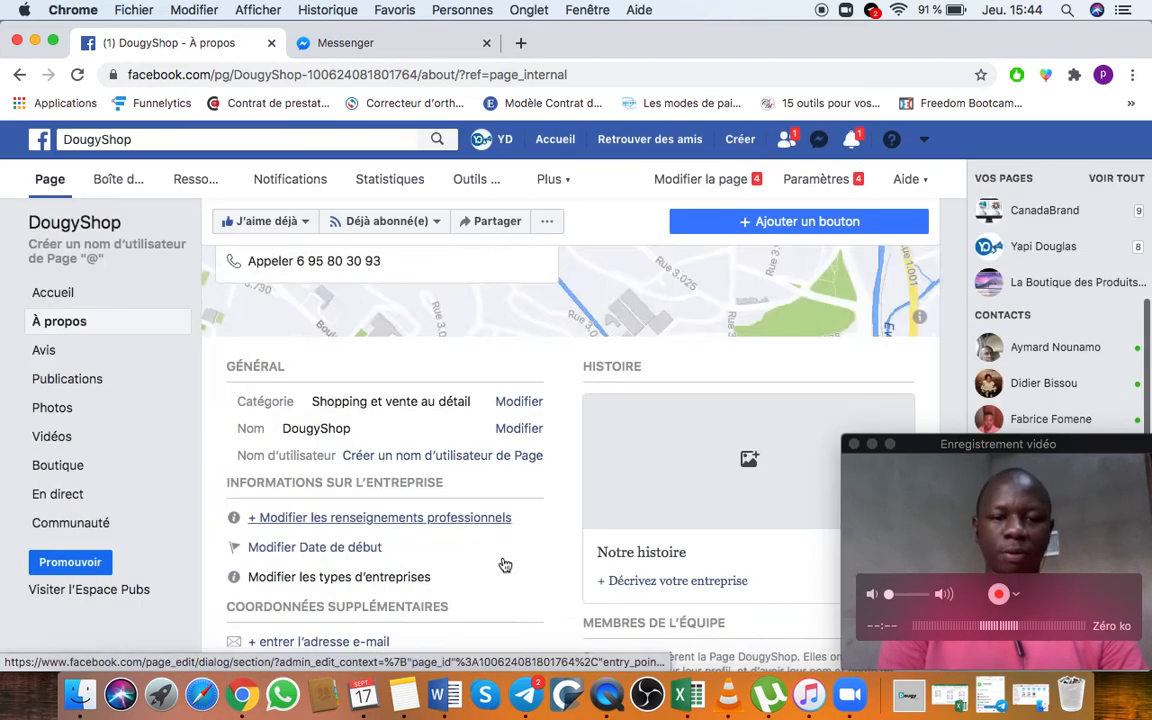
scroll(506, 561, down, 3)
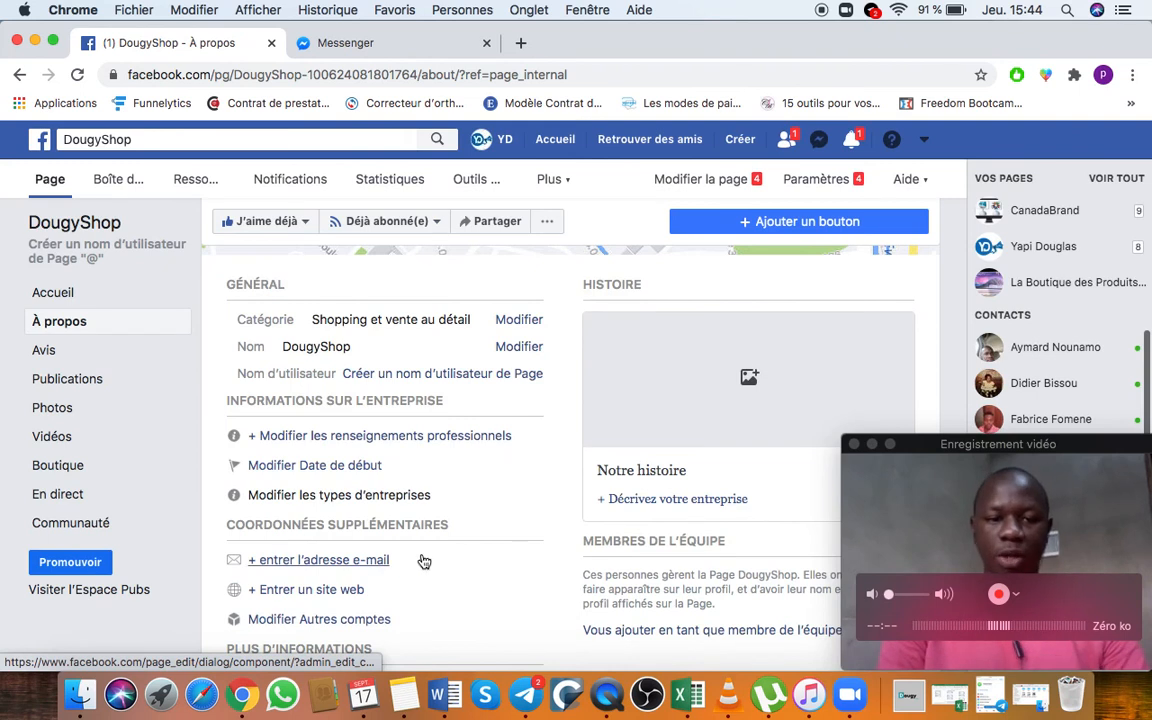
scroll(400, 555, down, 1)
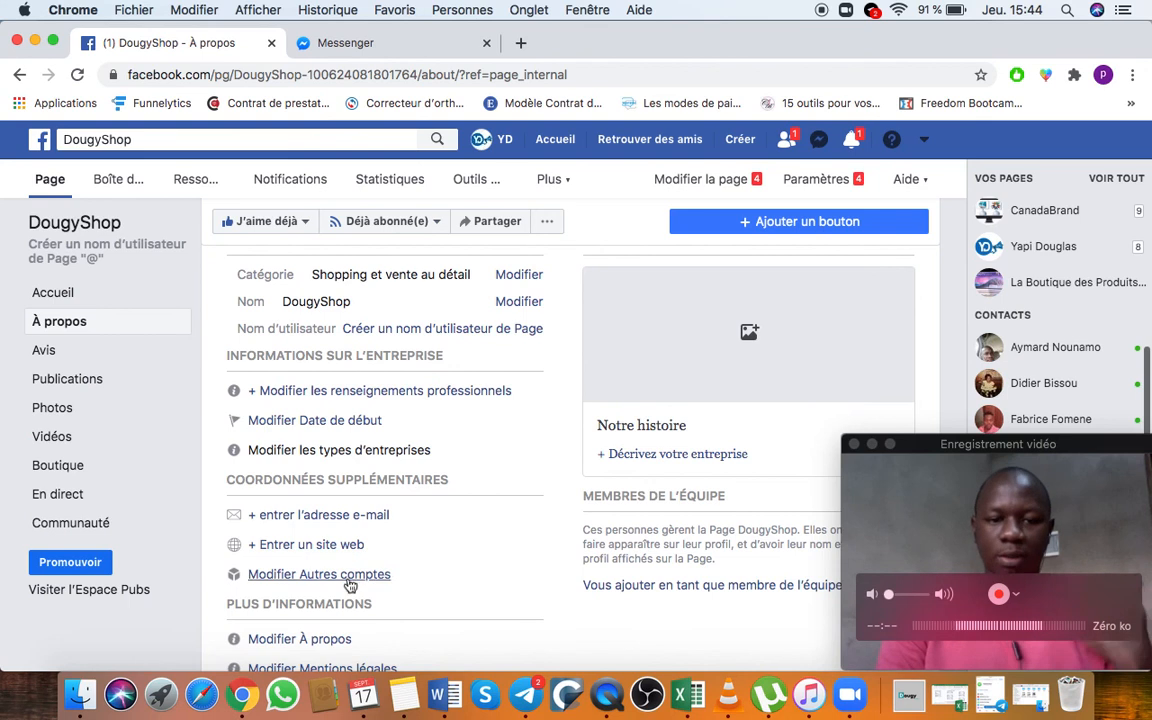
scroll(346, 570, down, 2)
scroll(346, 570, up, 3)
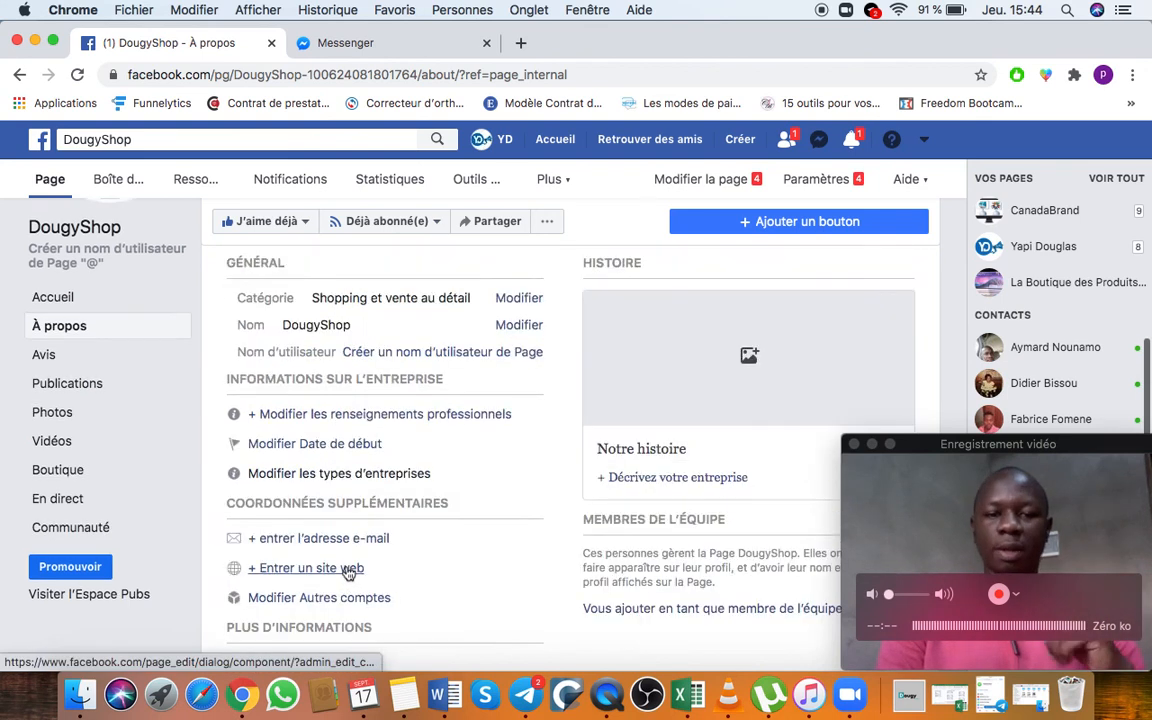
scroll(346, 570, up, 2)
scroll(346, 572, up, 10)
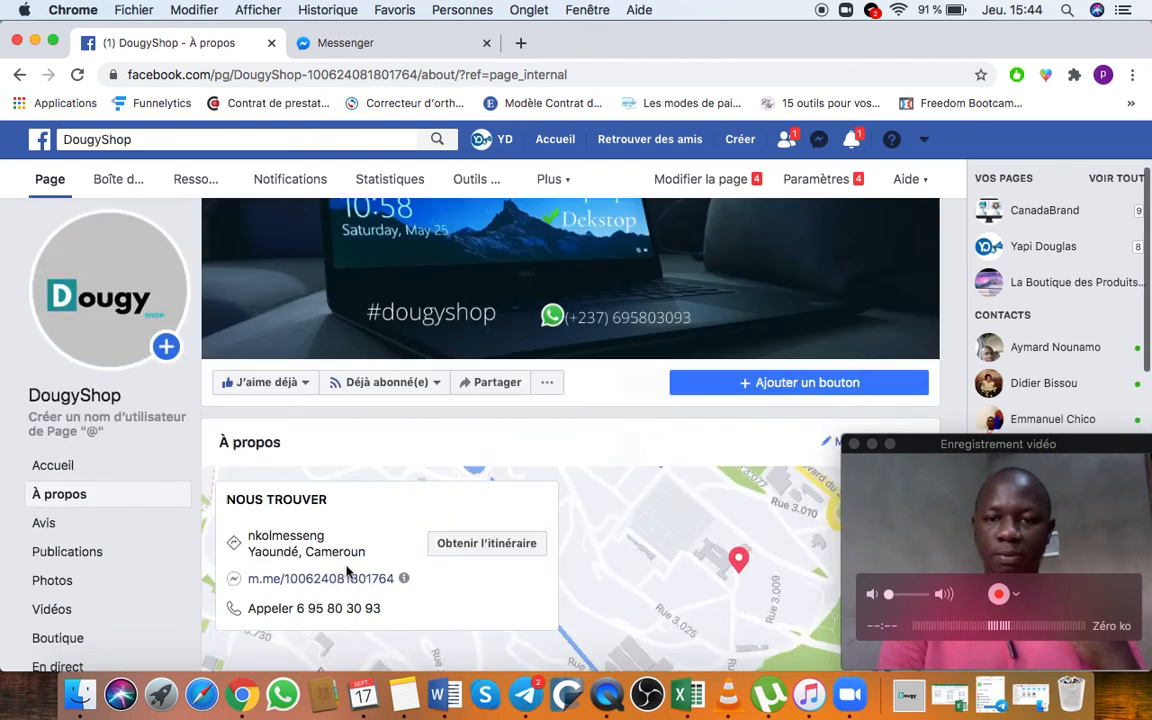
scroll(388, 553, down, 4)
scroll(461, 552, up, 1)
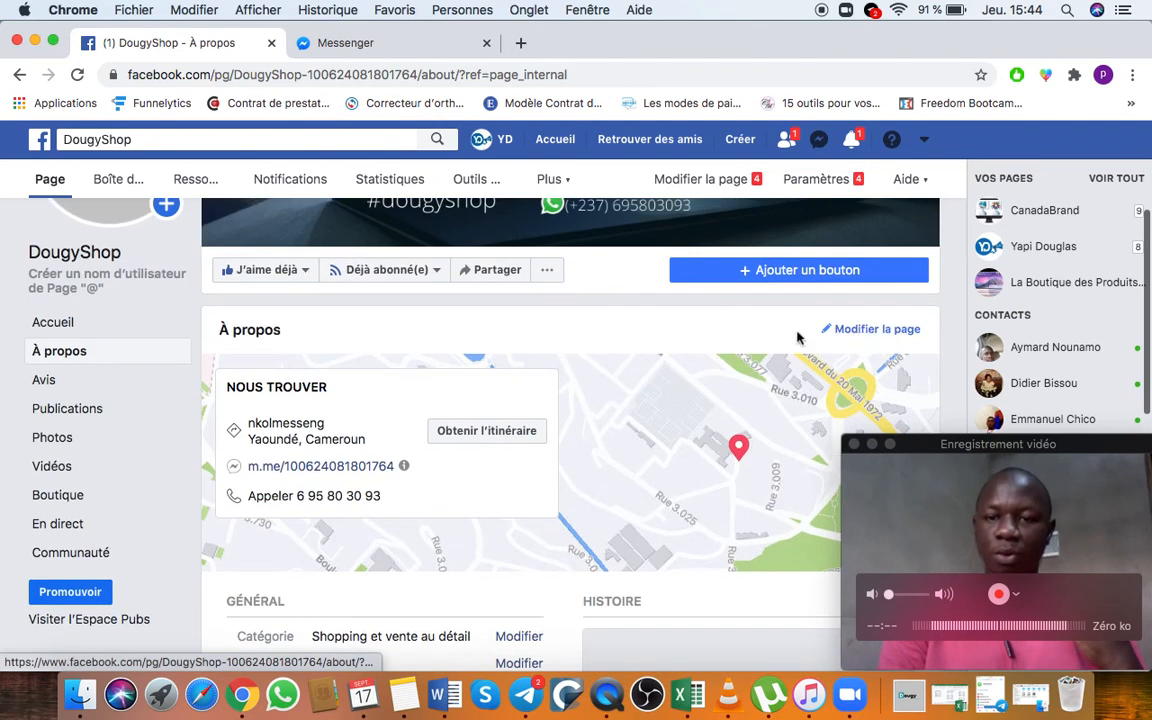
Step: Open the DougyShop page's information editor at the empty Description field
click(858, 331)
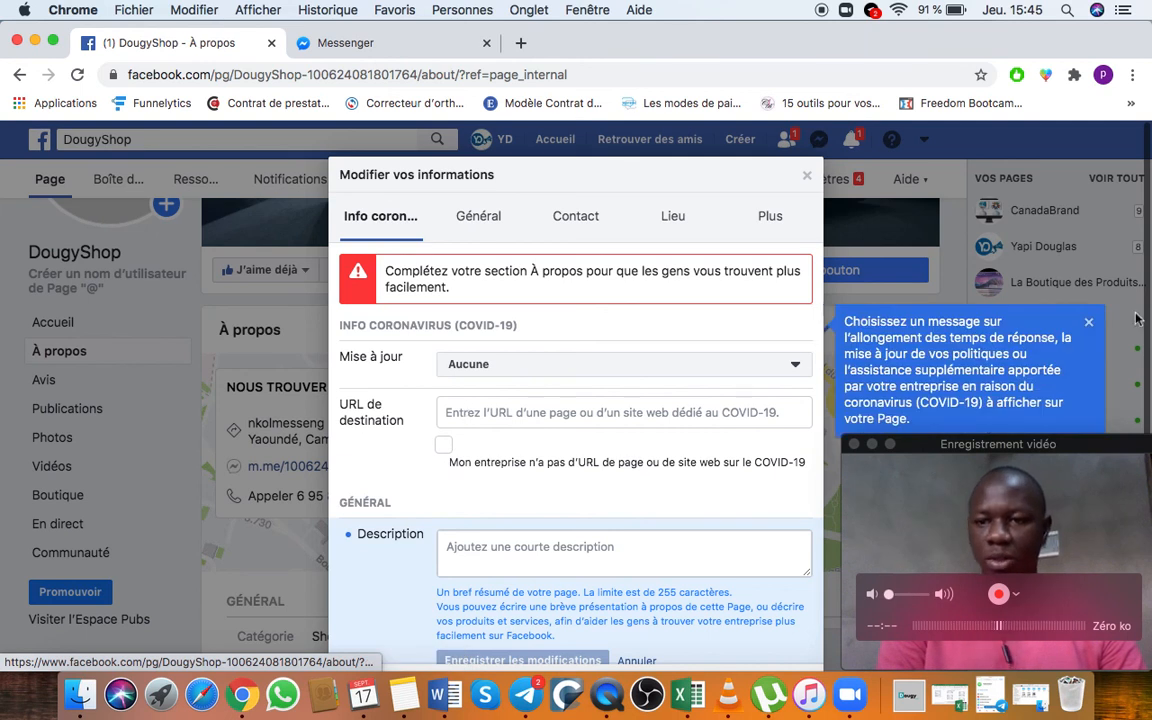
click(1090, 324)
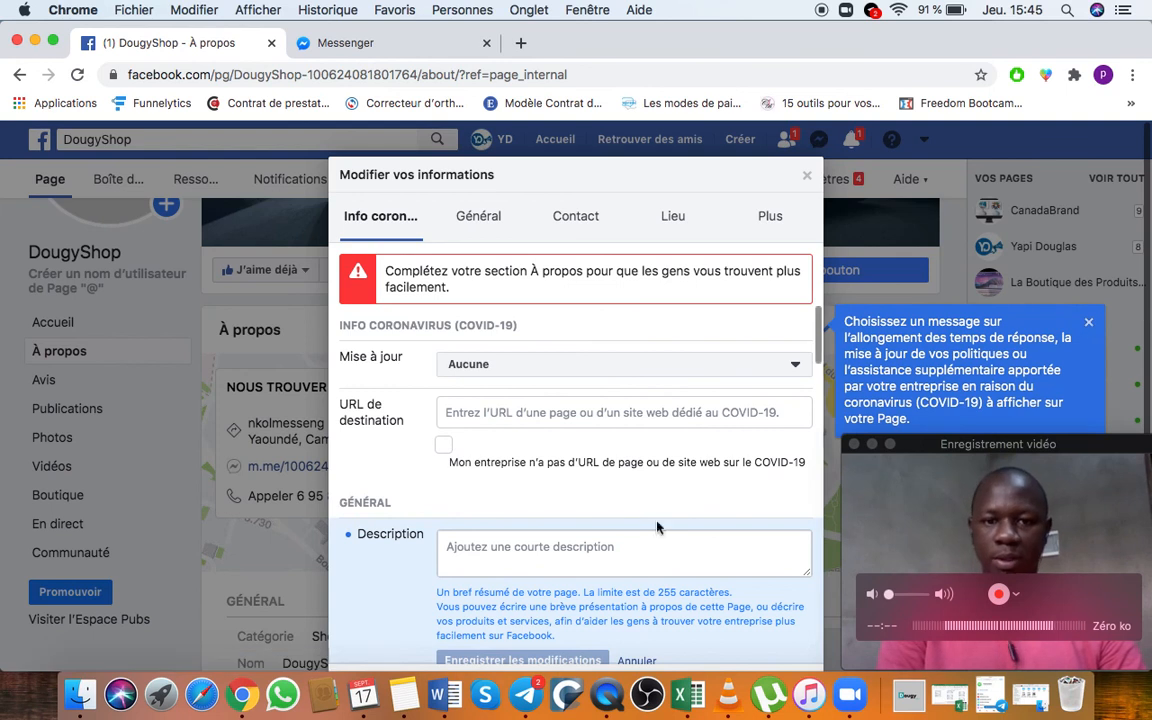
scroll(640, 532, down, 1)
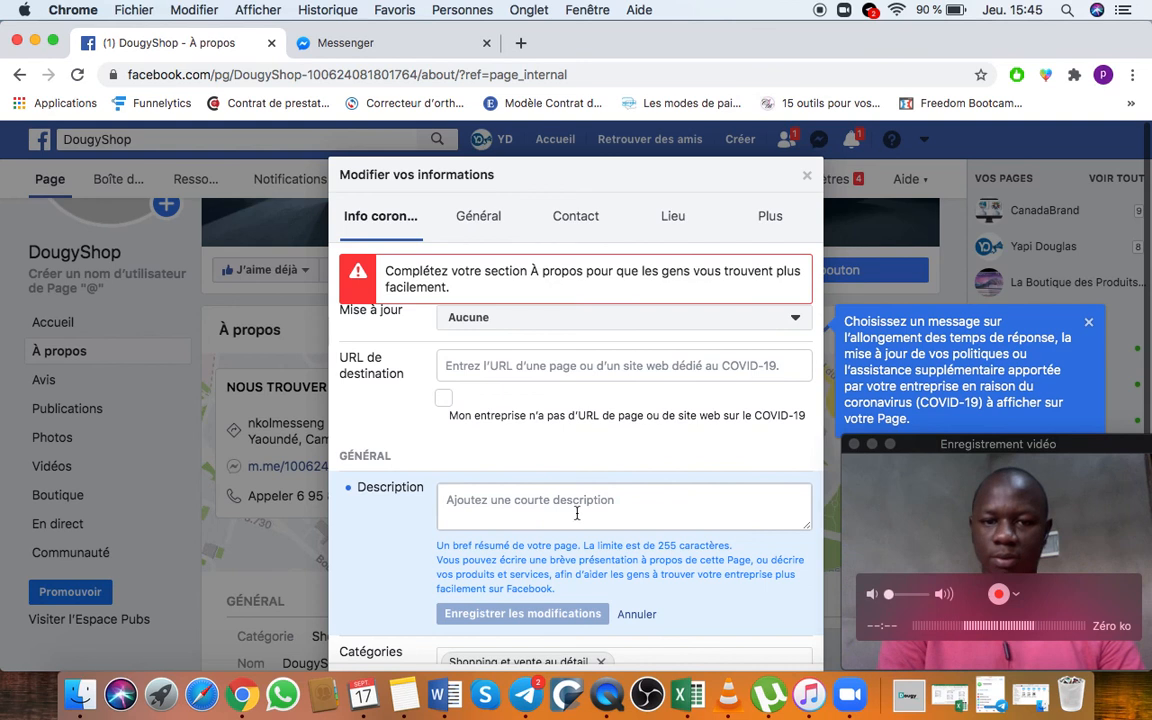
click(501, 519)
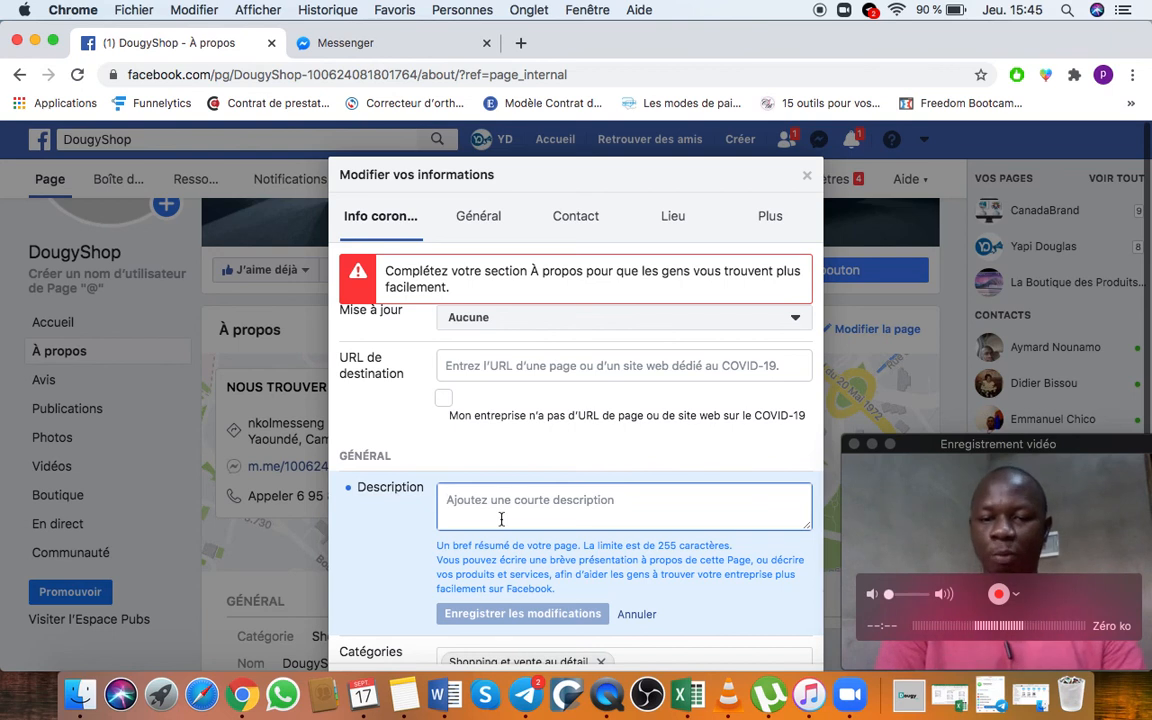
Step: Copy the description text from the DougyShop note in the Notes app into the page's Description field and save it
click(400, 685)
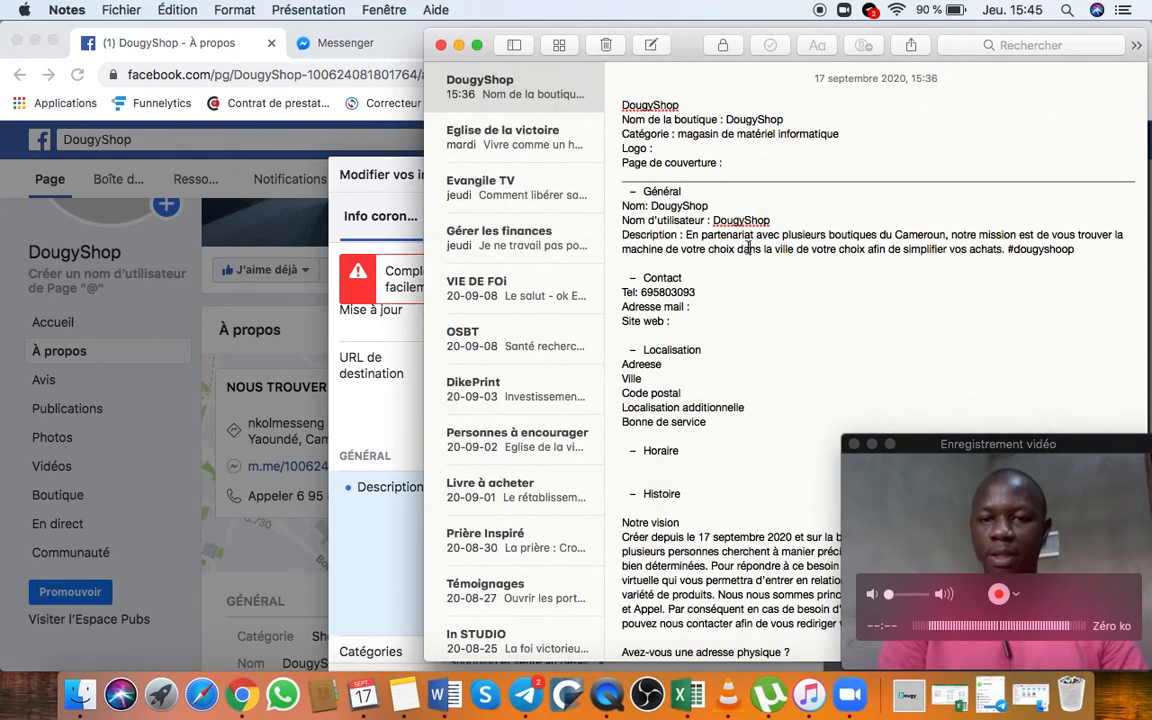
drag(686, 234, 1078, 251)
key(super+c)
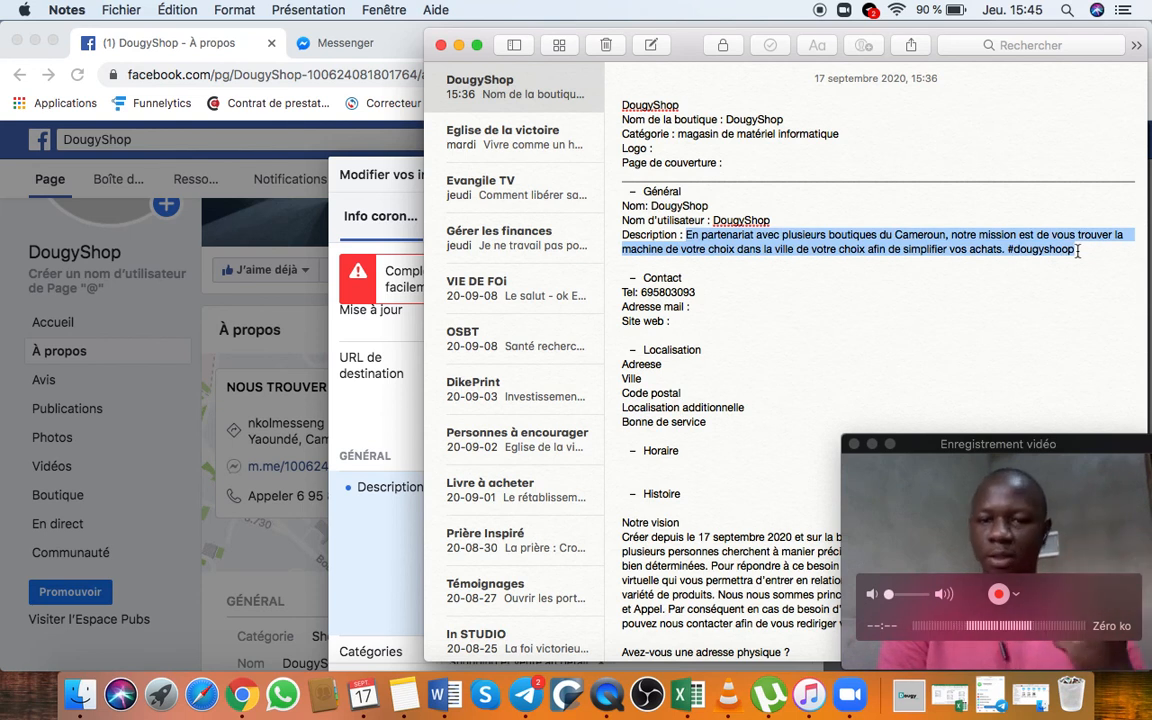
click(366, 413)
click(507, 503)
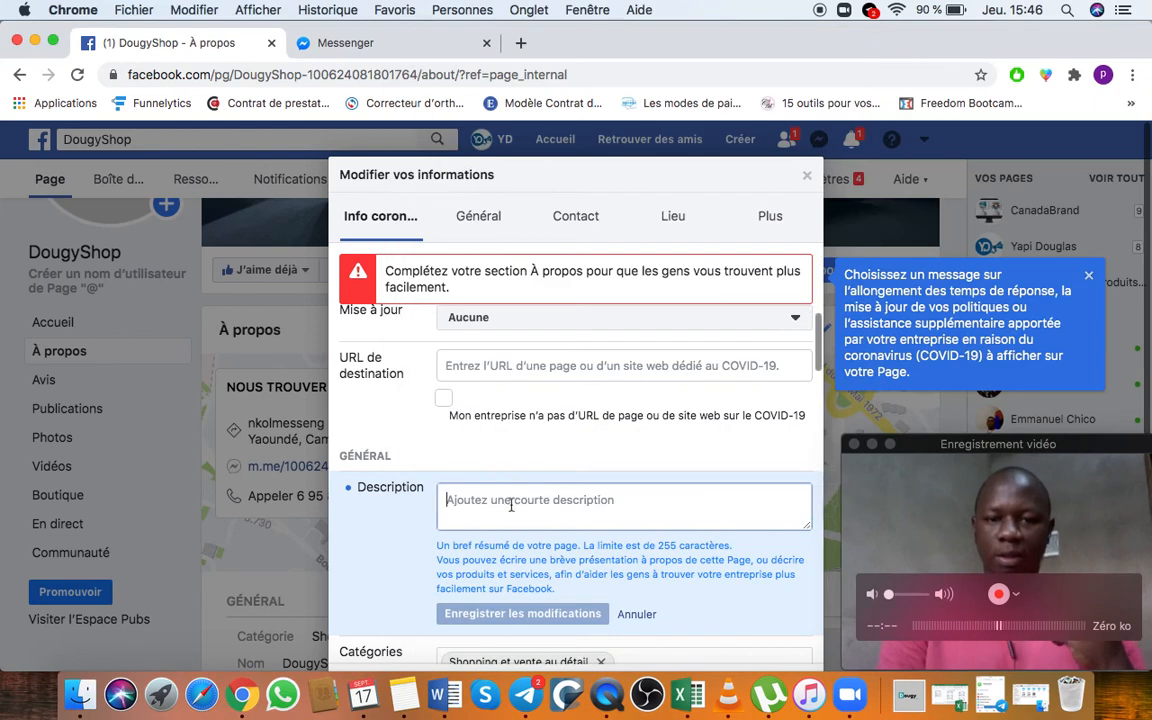
key(super+v)
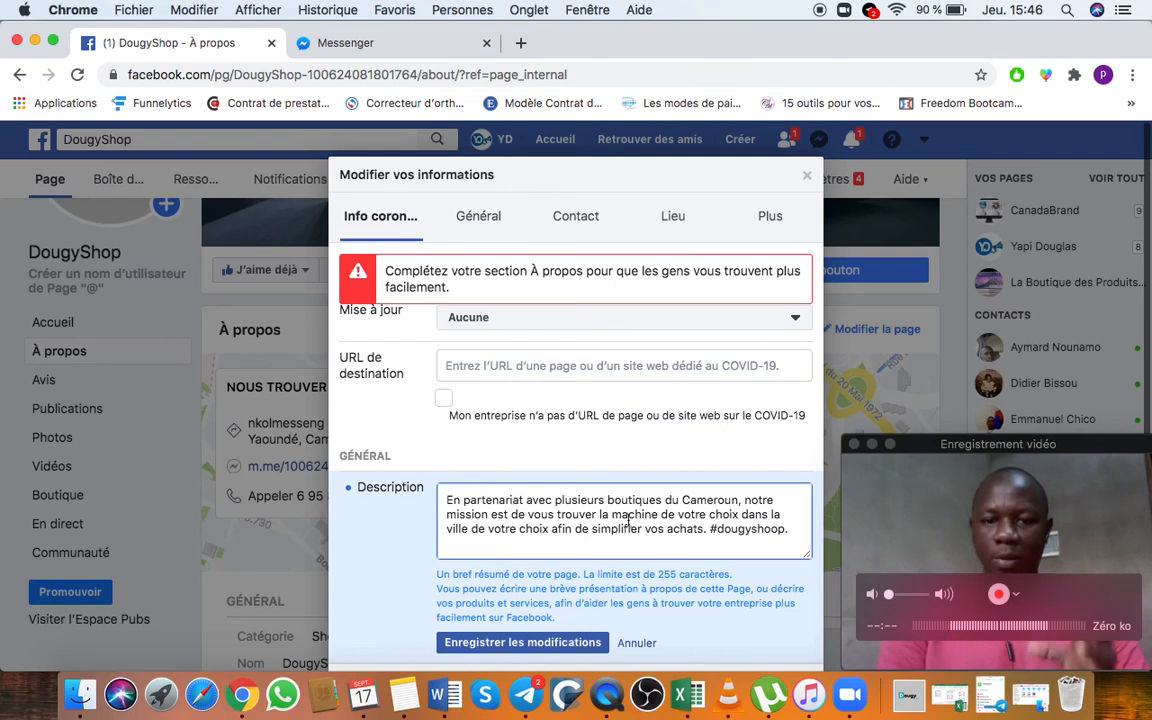
scroll(628, 520, down, 2)
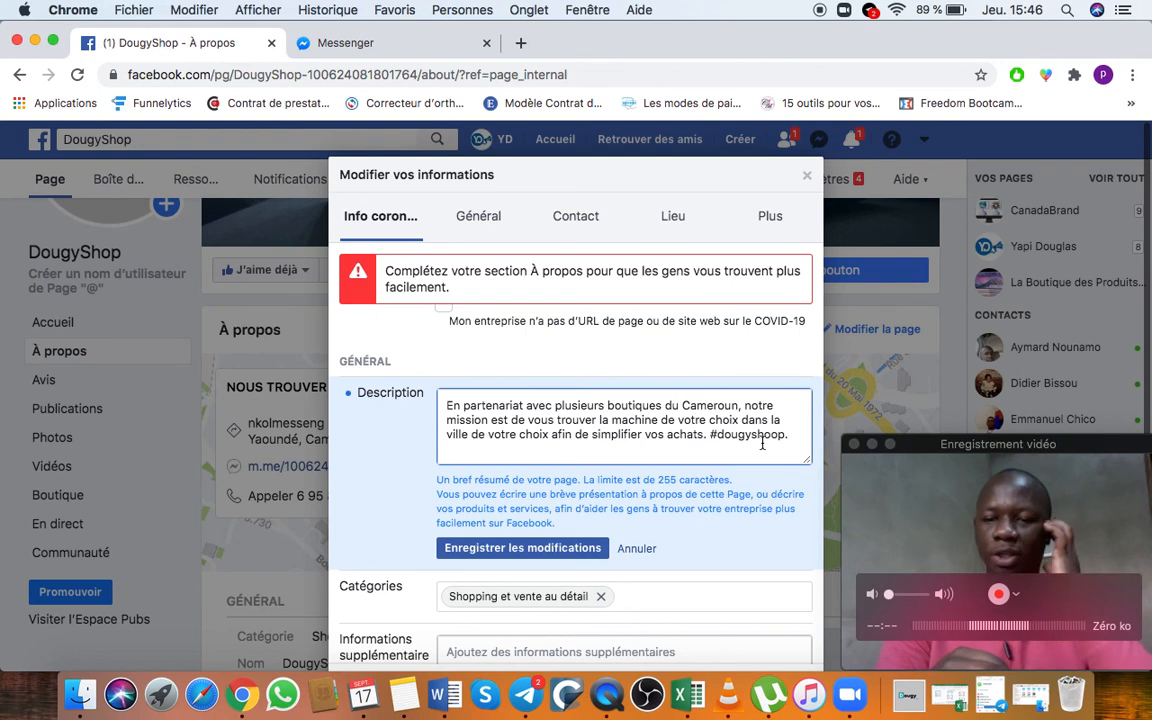
click(480, 550)
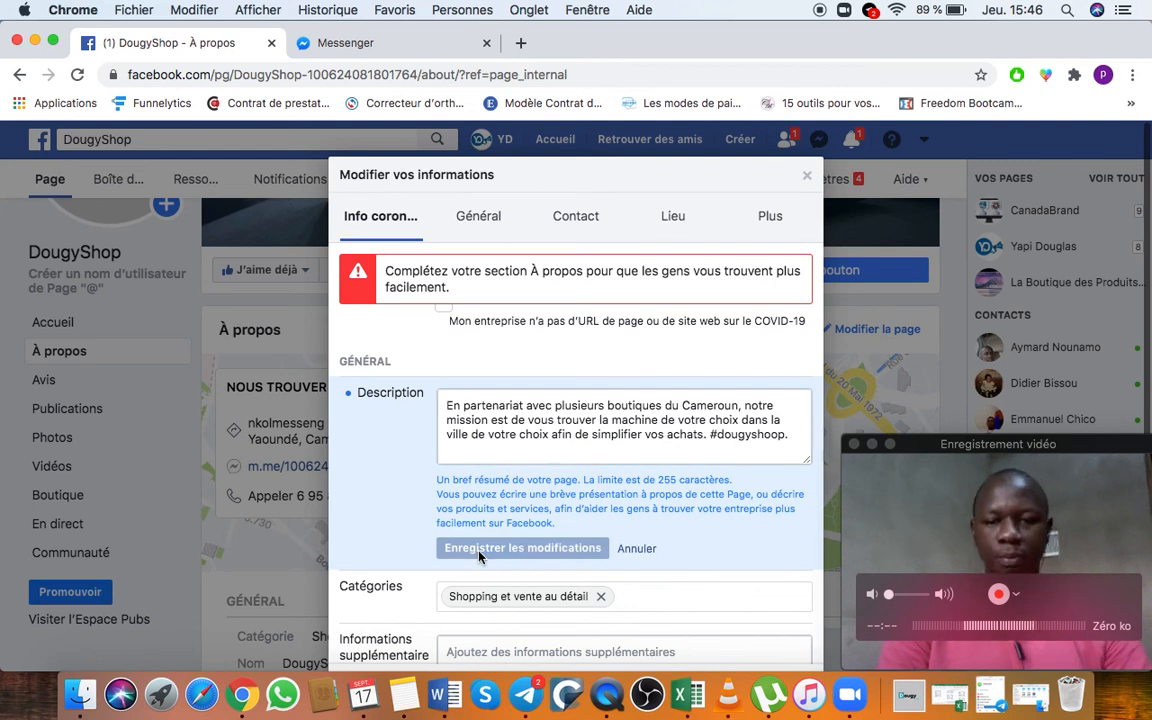
Step: Set the phone number's country code to Cameroun (+237) and save the change
scroll(560, 500, down, 3)
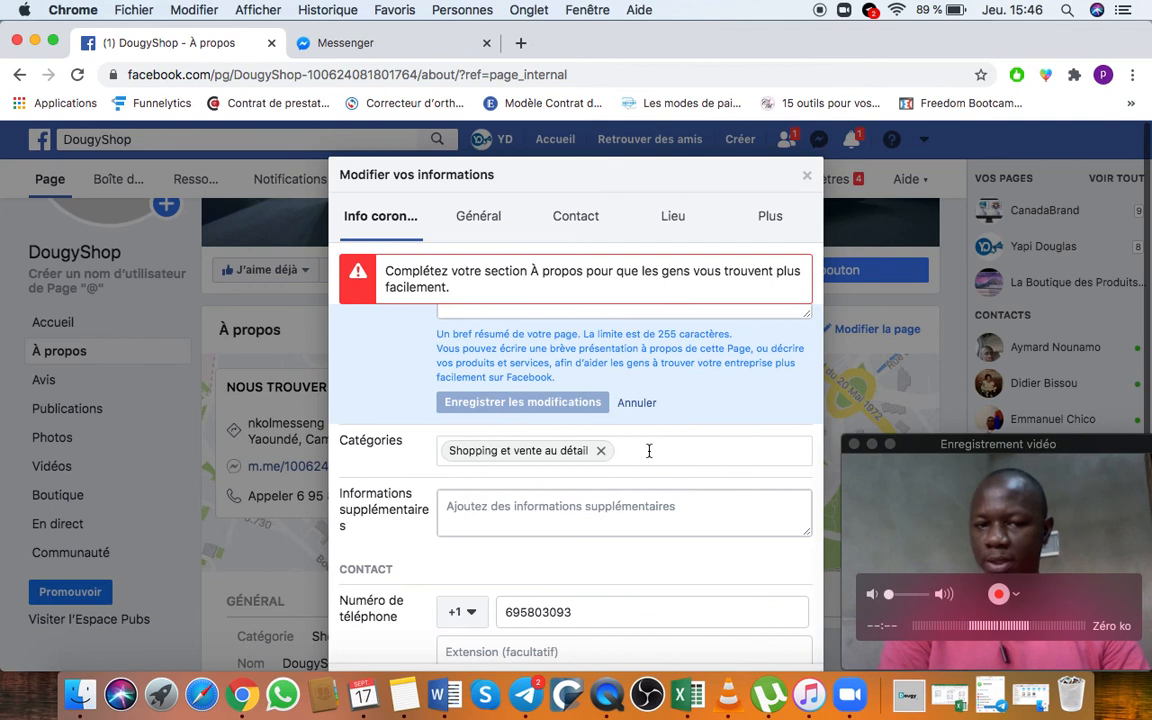
click(589, 511)
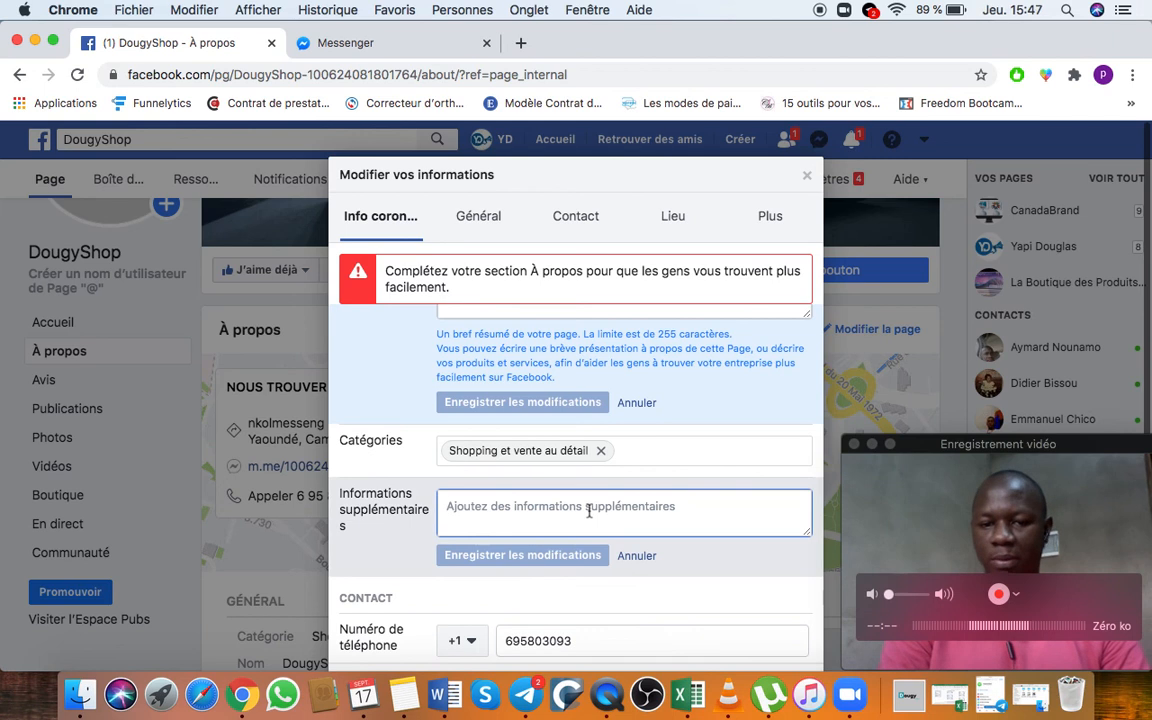
scroll(589, 512, down, 3)
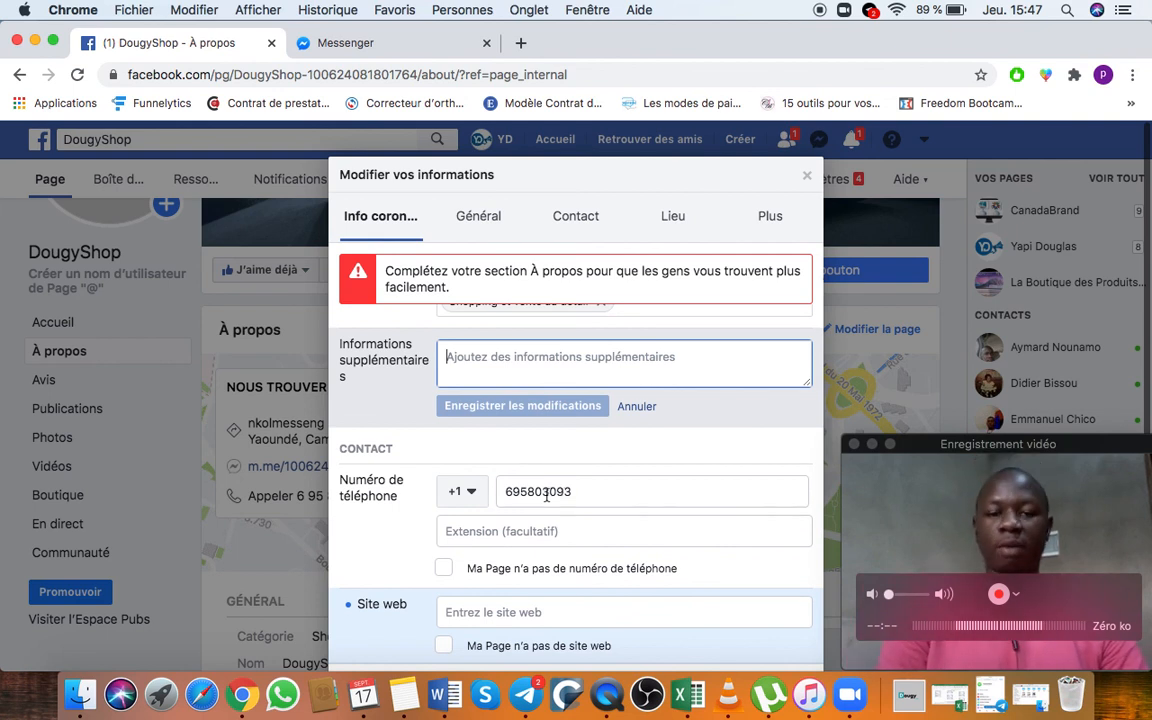
click(474, 495)
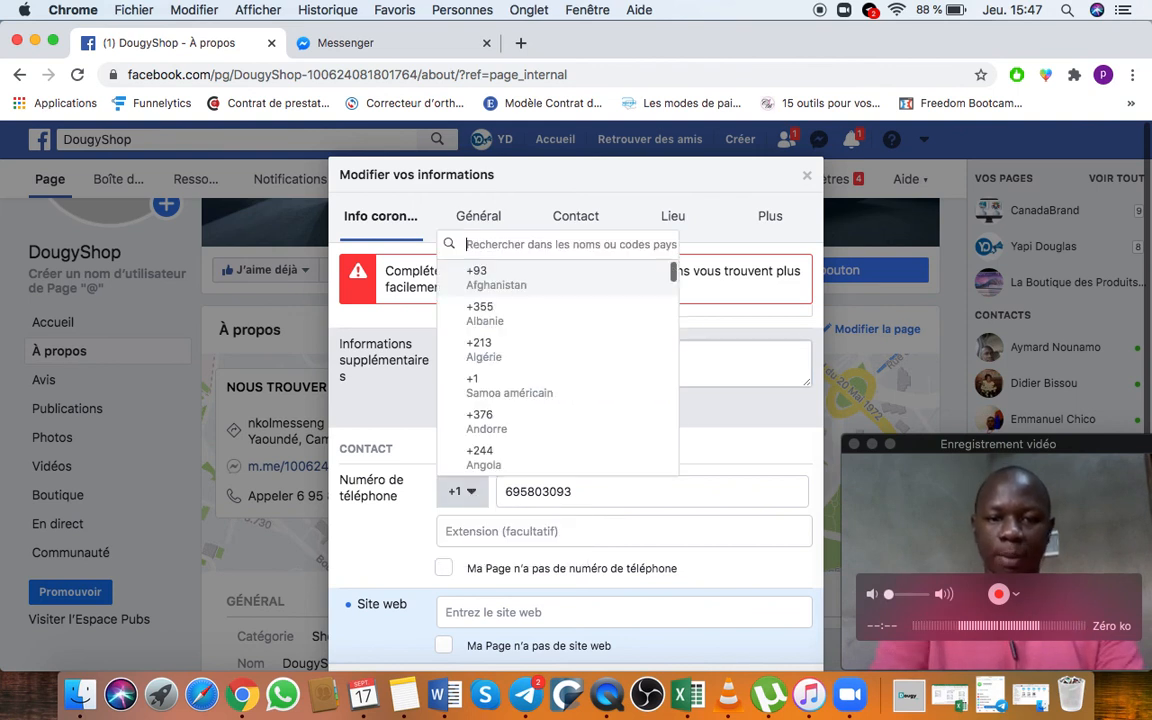
text(cam)
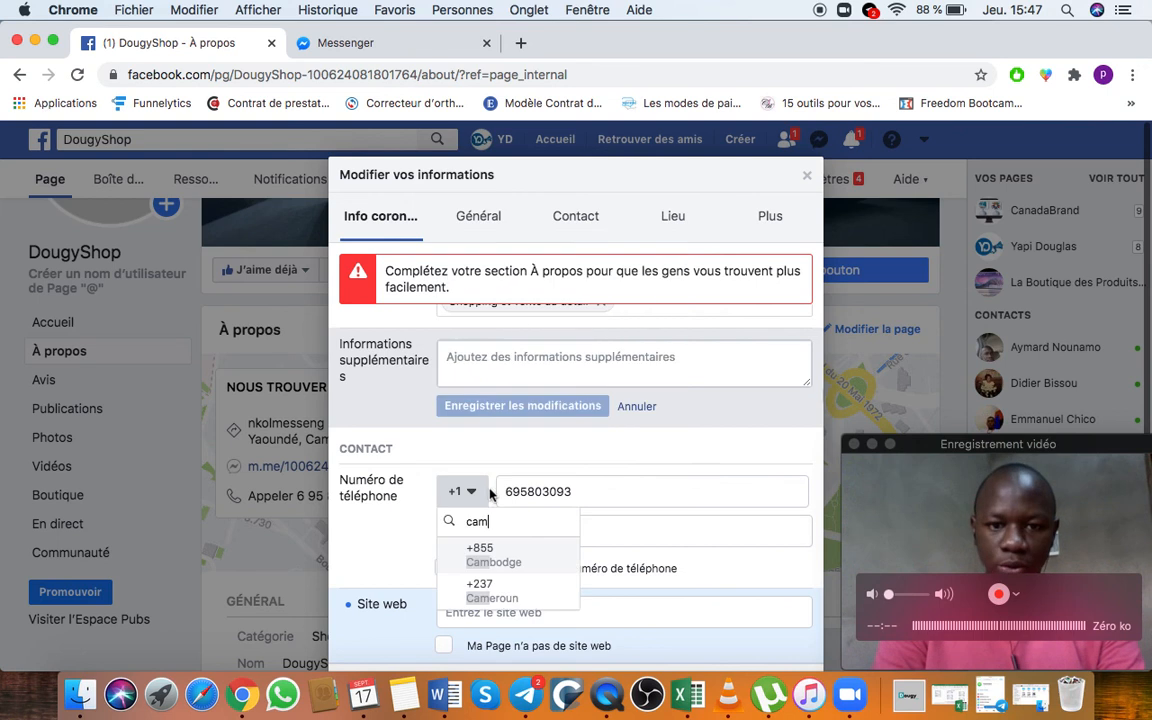
click(503, 594)
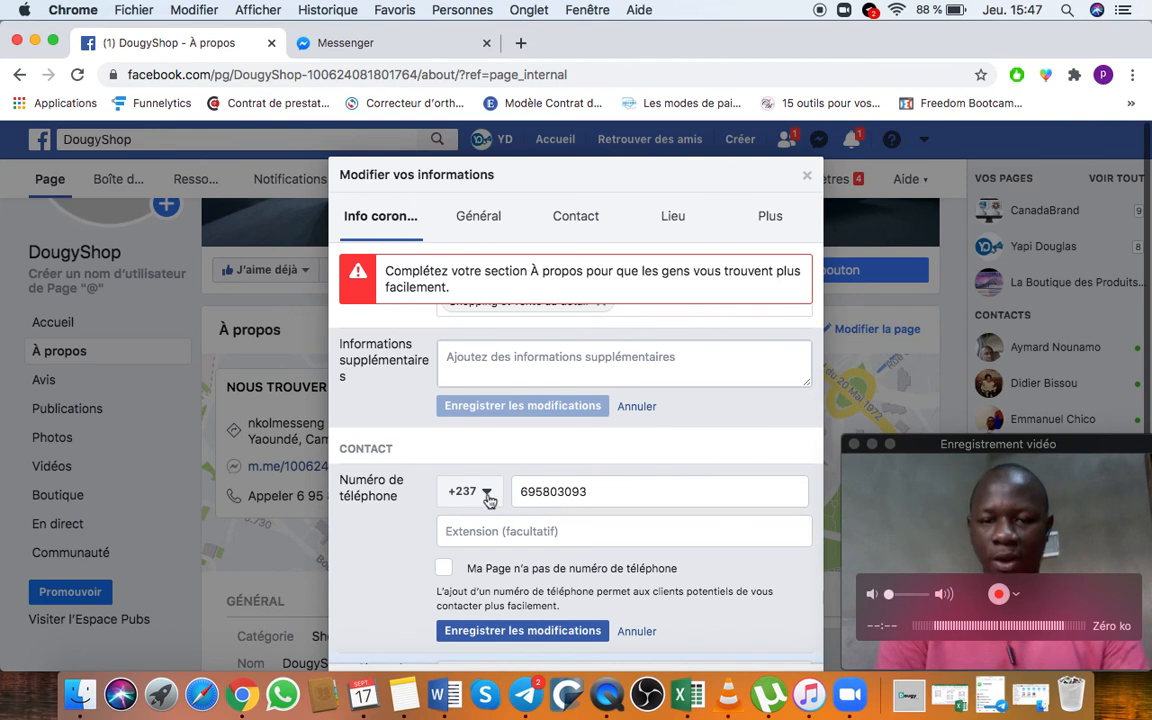
scroll(488, 498, down, 3)
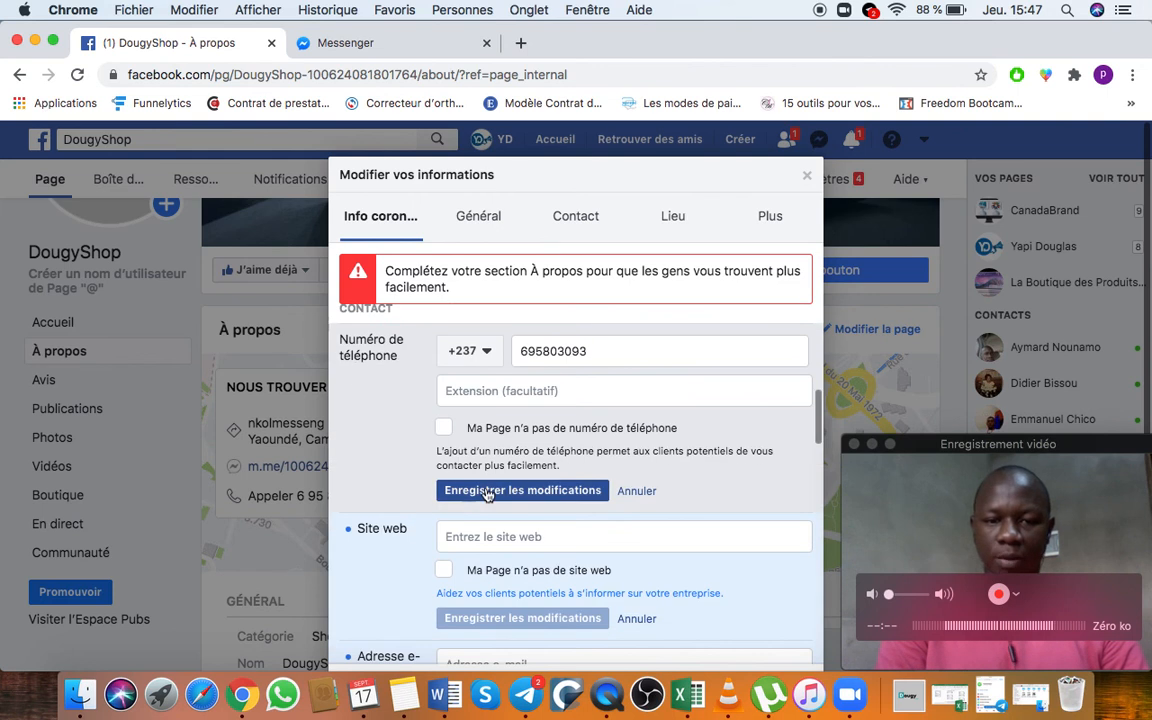
click(488, 491)
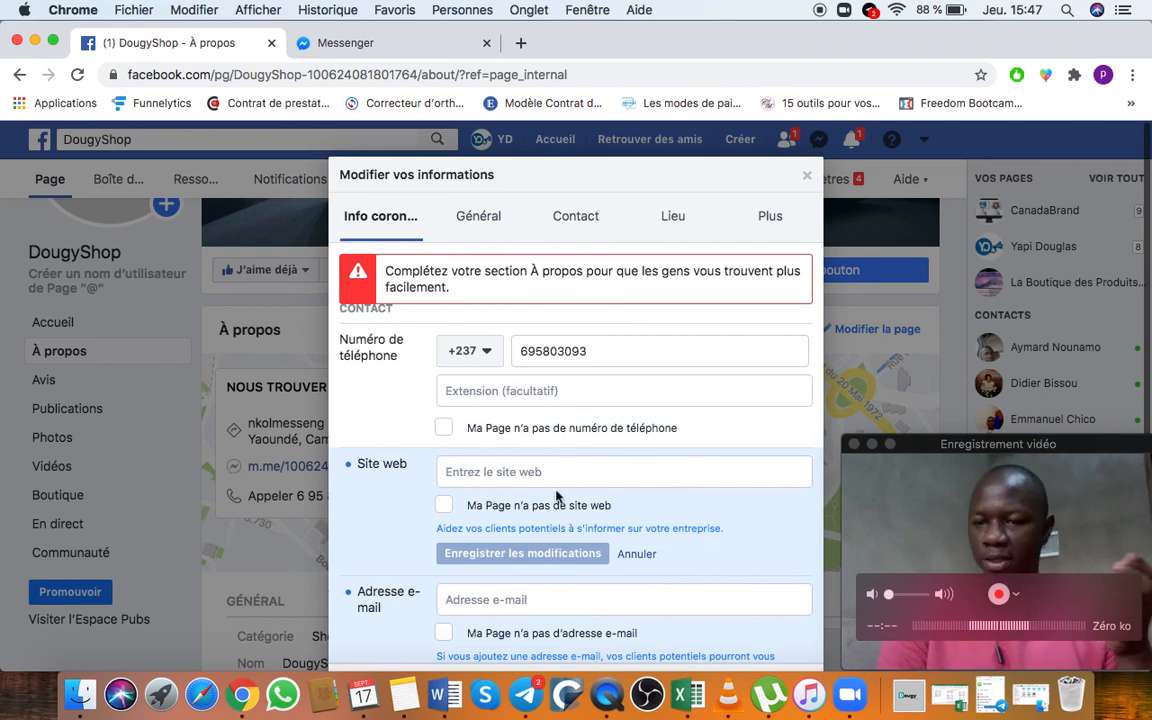
Step: Examine the website, e-mail, address and map fields and the explanation of the Zone de service setting
scroll(558, 480, down, 3)
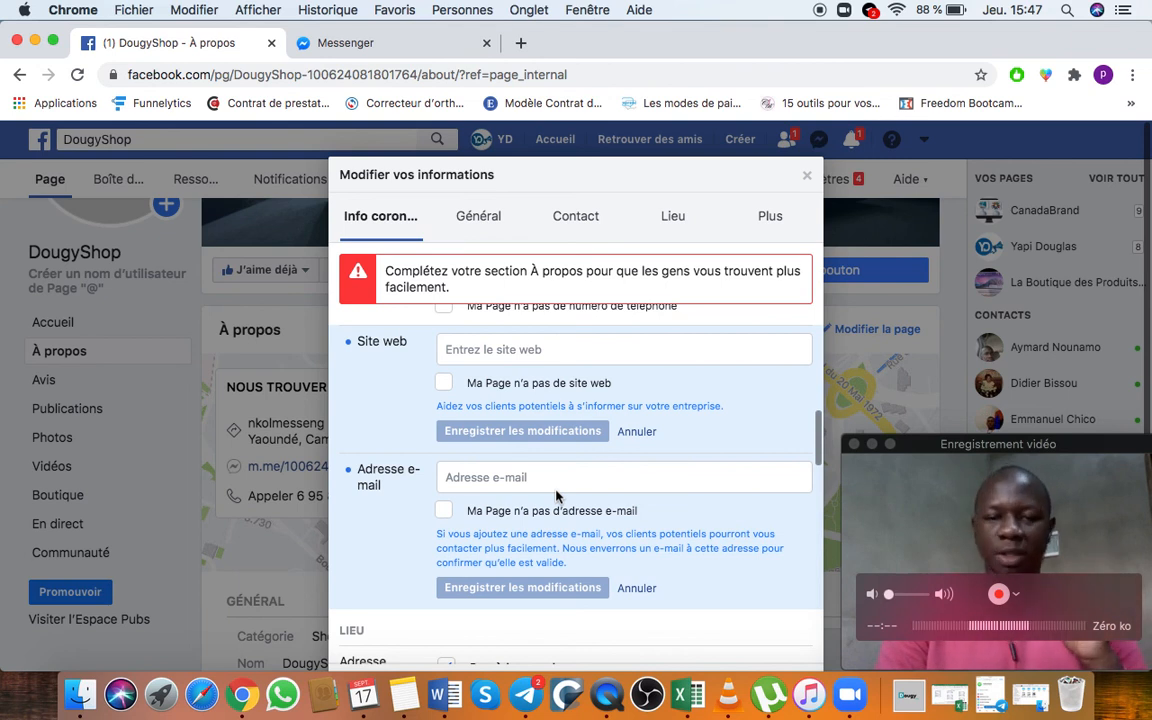
scroll(557, 497, down, 1)
scroll(557, 497, down, 3)
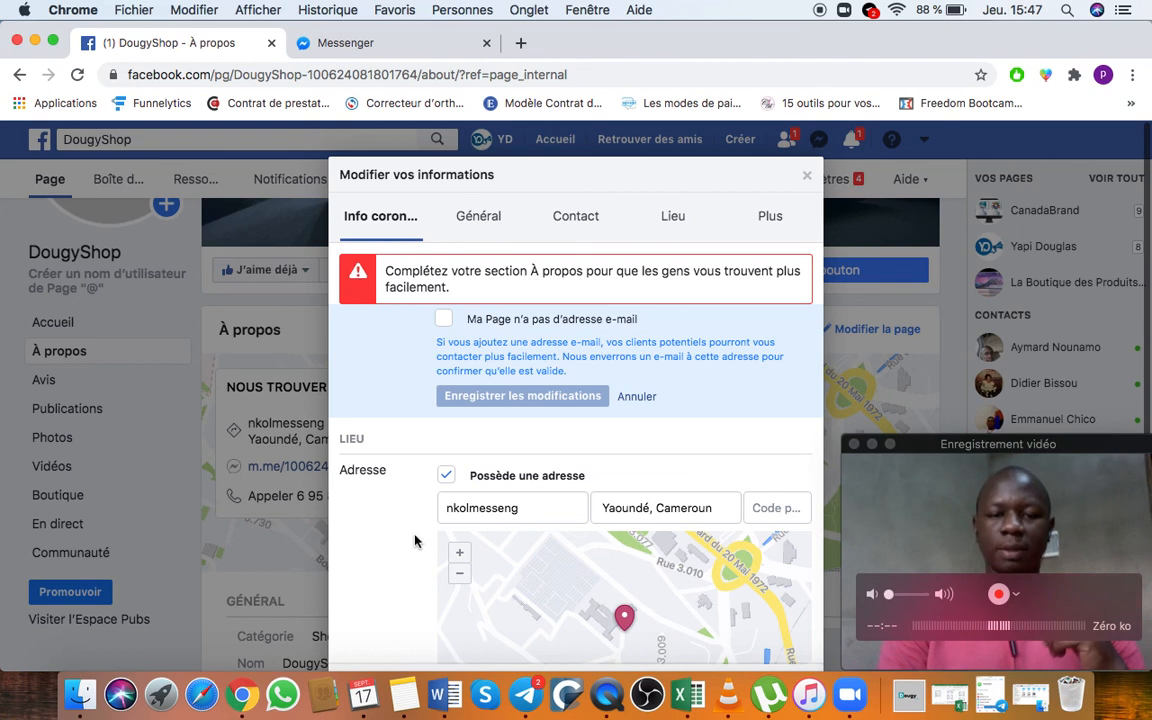
scroll(377, 559, down, 3)
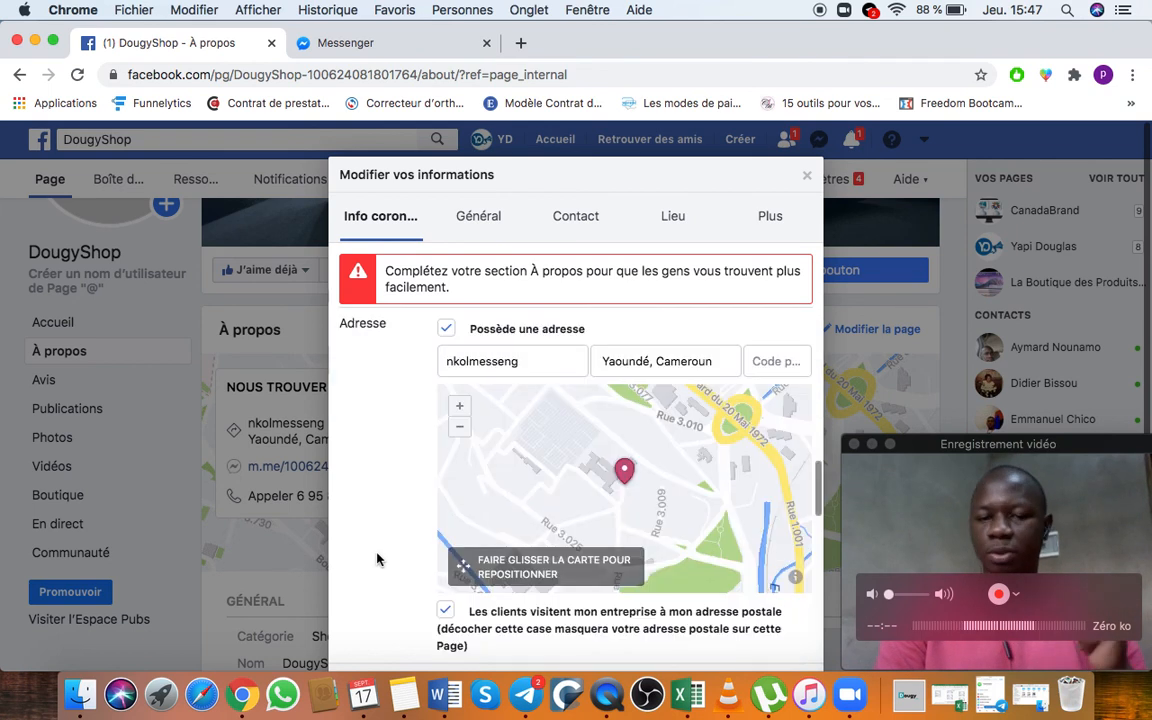
scroll(377, 559, down, 2)
scroll(377, 559, down, 5)
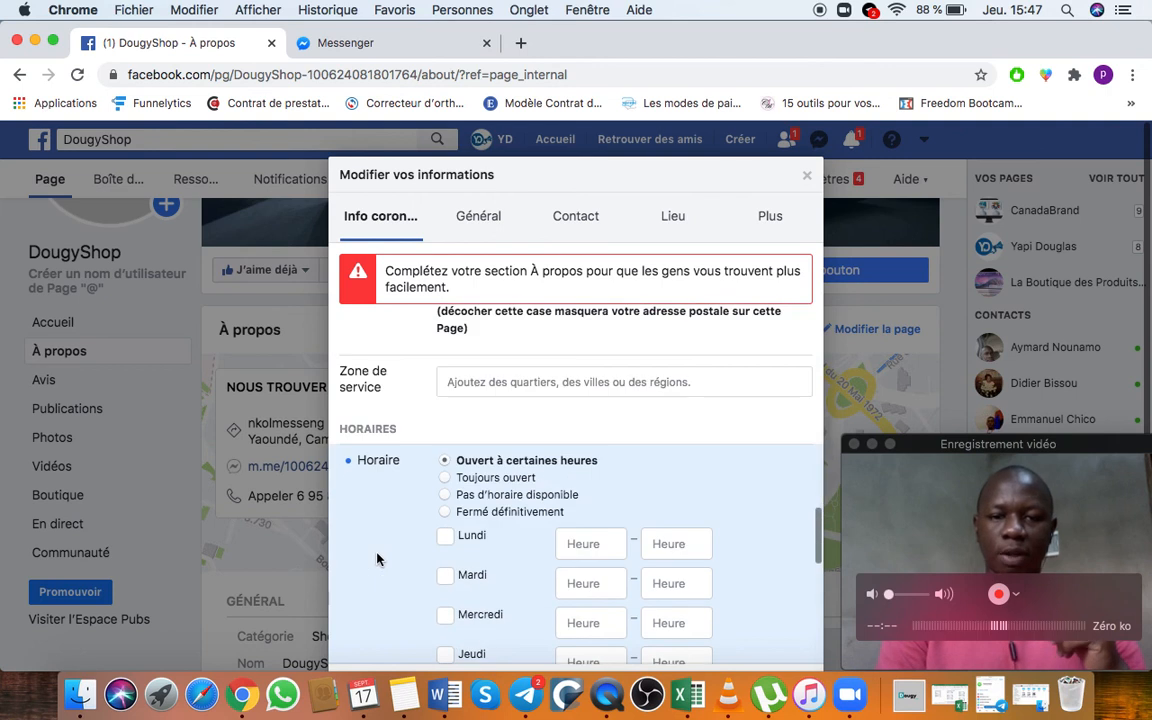
click(498, 385)
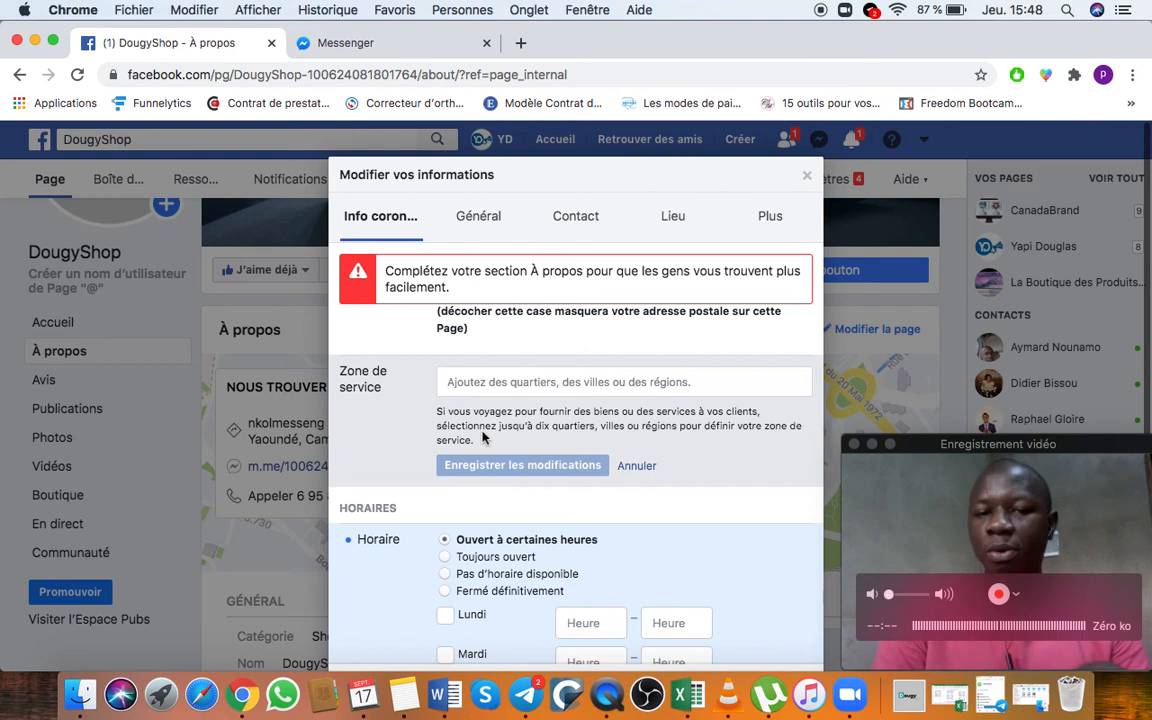
scroll(482, 437, up, 5)
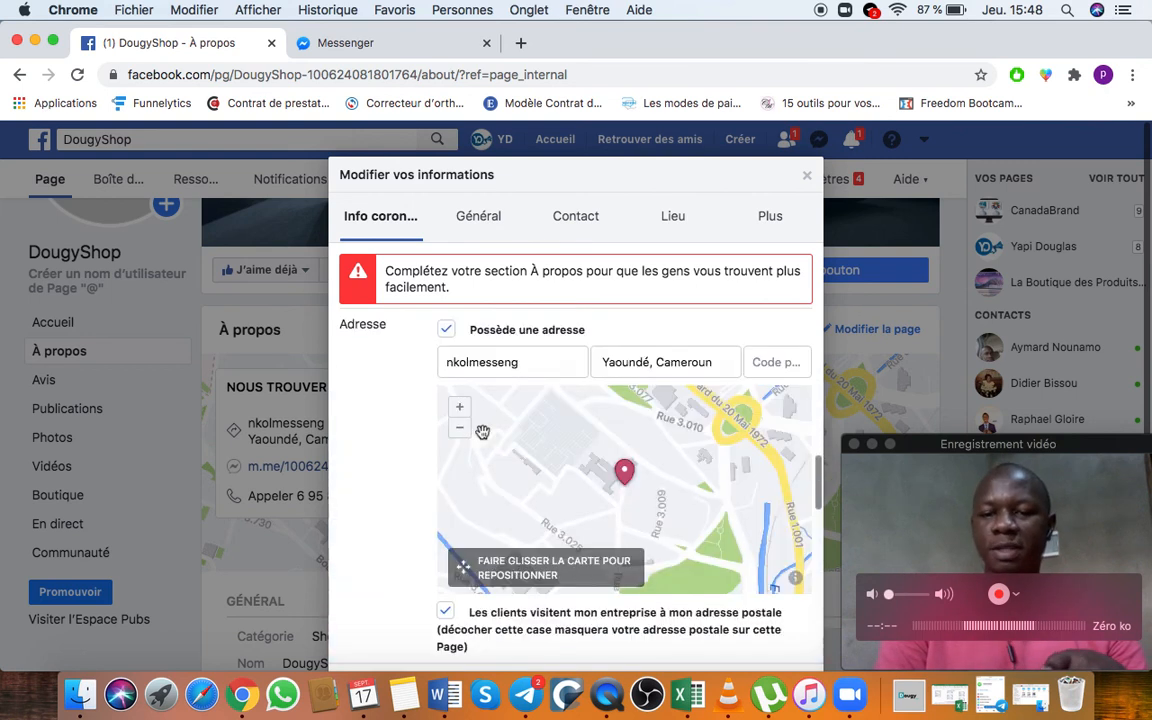
scroll(482, 432, down, 4)
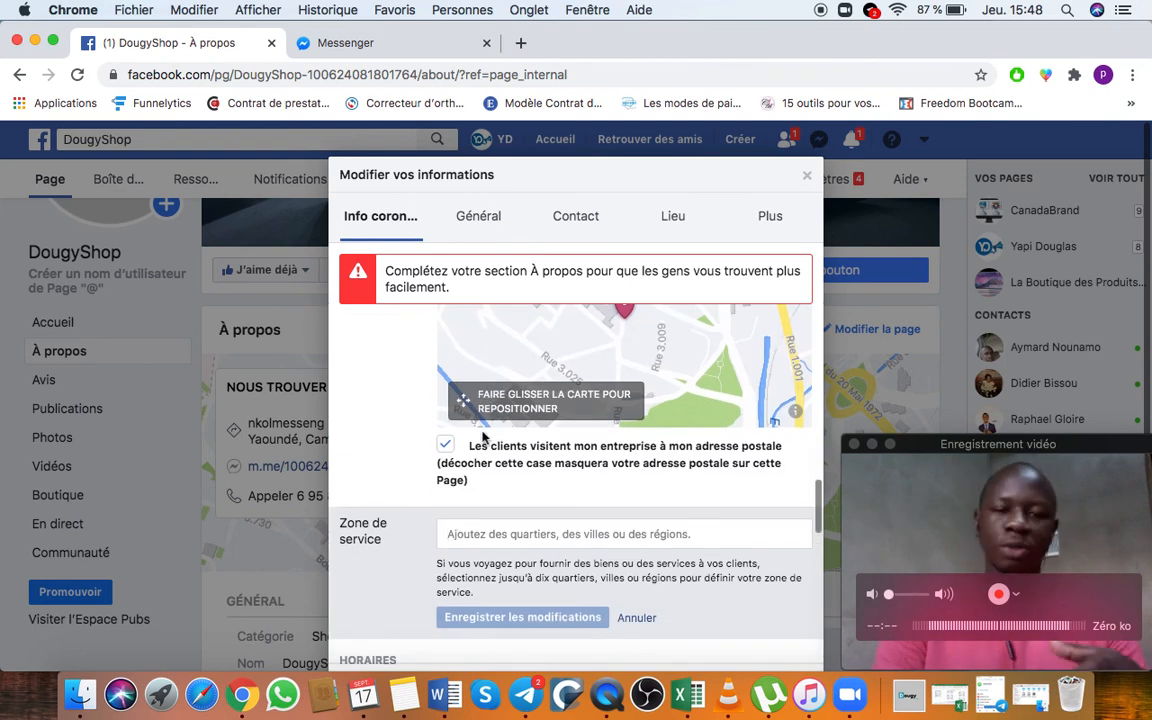
scroll(436, 555, down, 2)
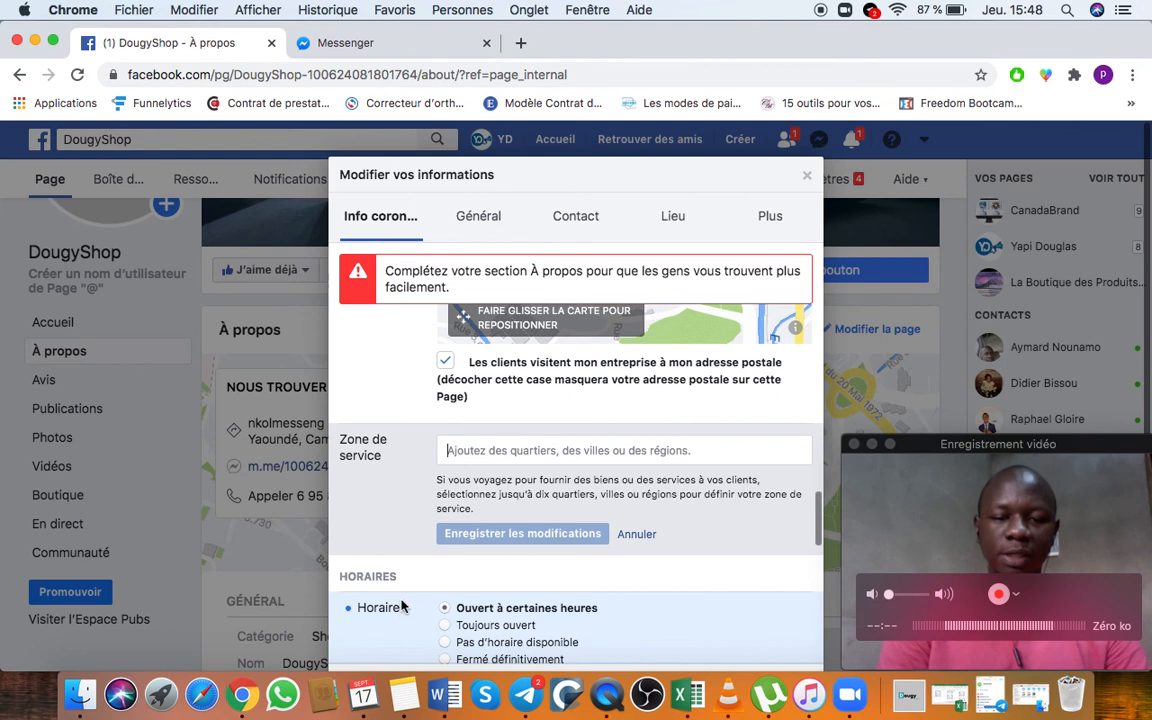
Step: Mark Lundi through Samedi as open days from 09:00 to 17:00 in the Horaires section
scroll(401, 608, down, 3)
scroll(401, 606, down, 1)
scroll(401, 606, down, 1)
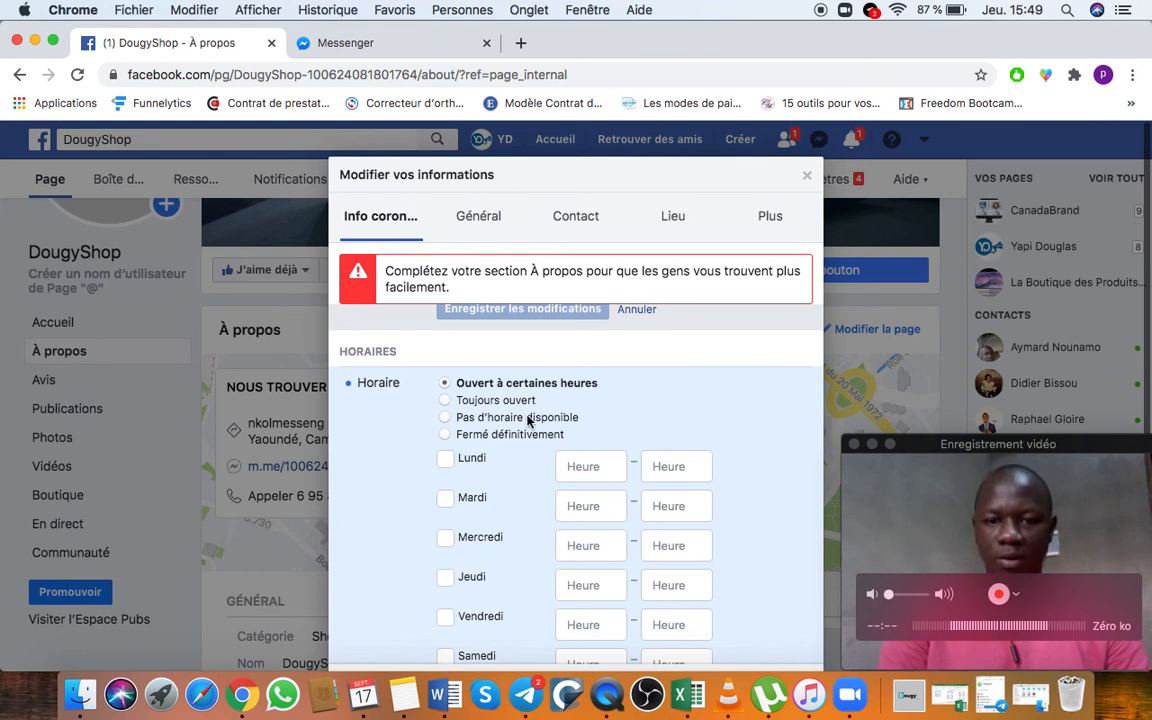
click(446, 461)
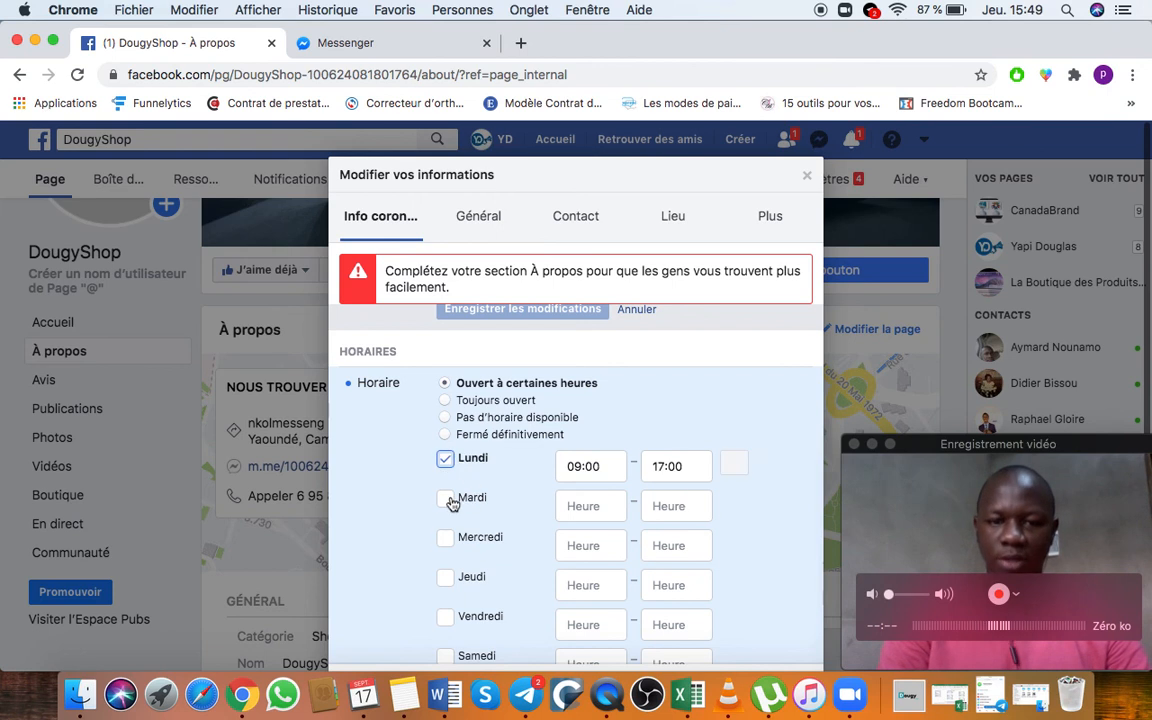
click(446, 500)
click(446, 539)
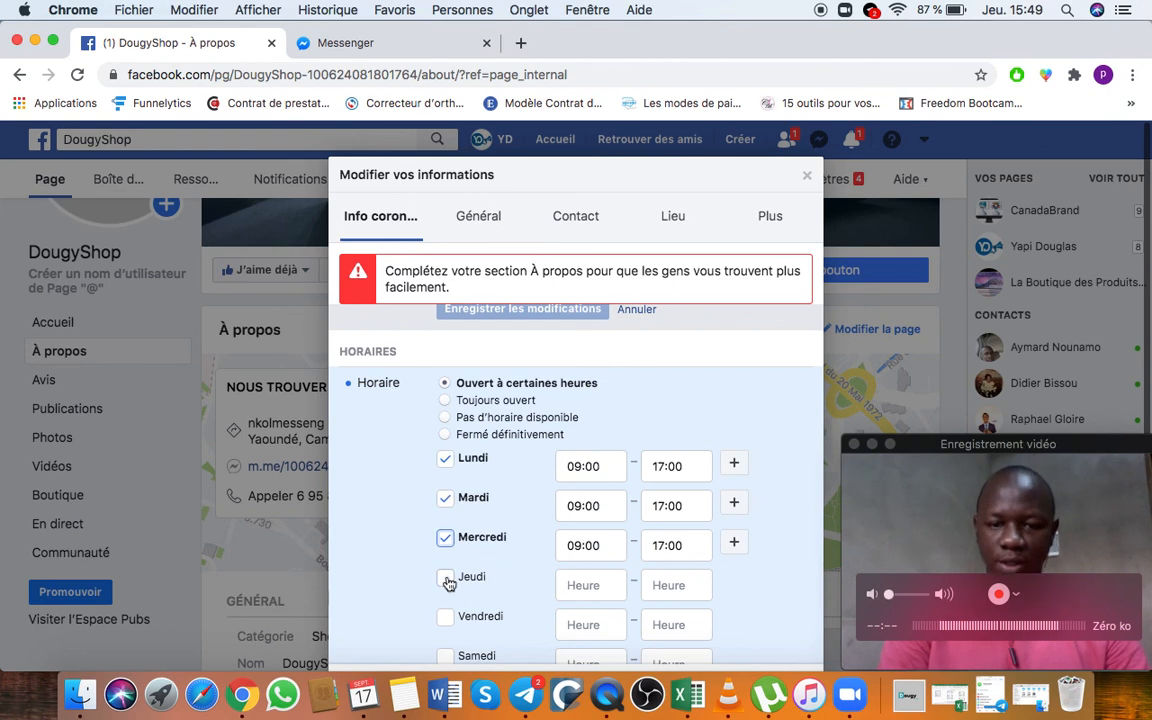
click(446, 578)
click(445, 616)
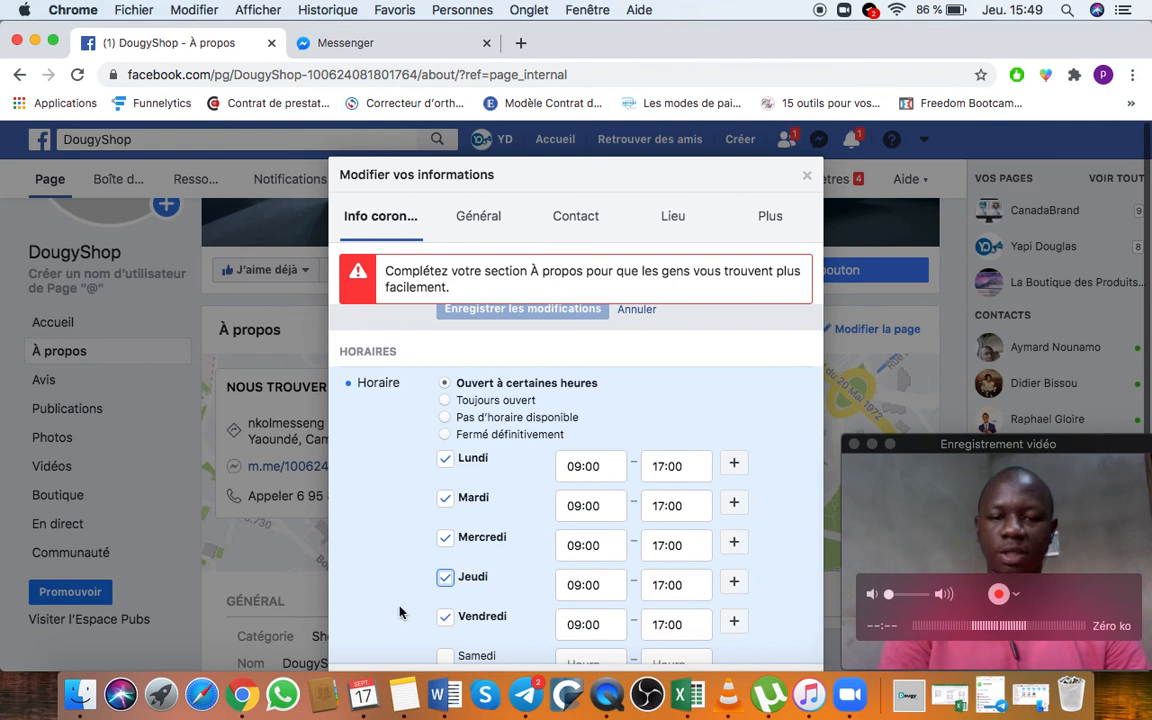
scroll(400, 612, down, 2)
click(446, 558)
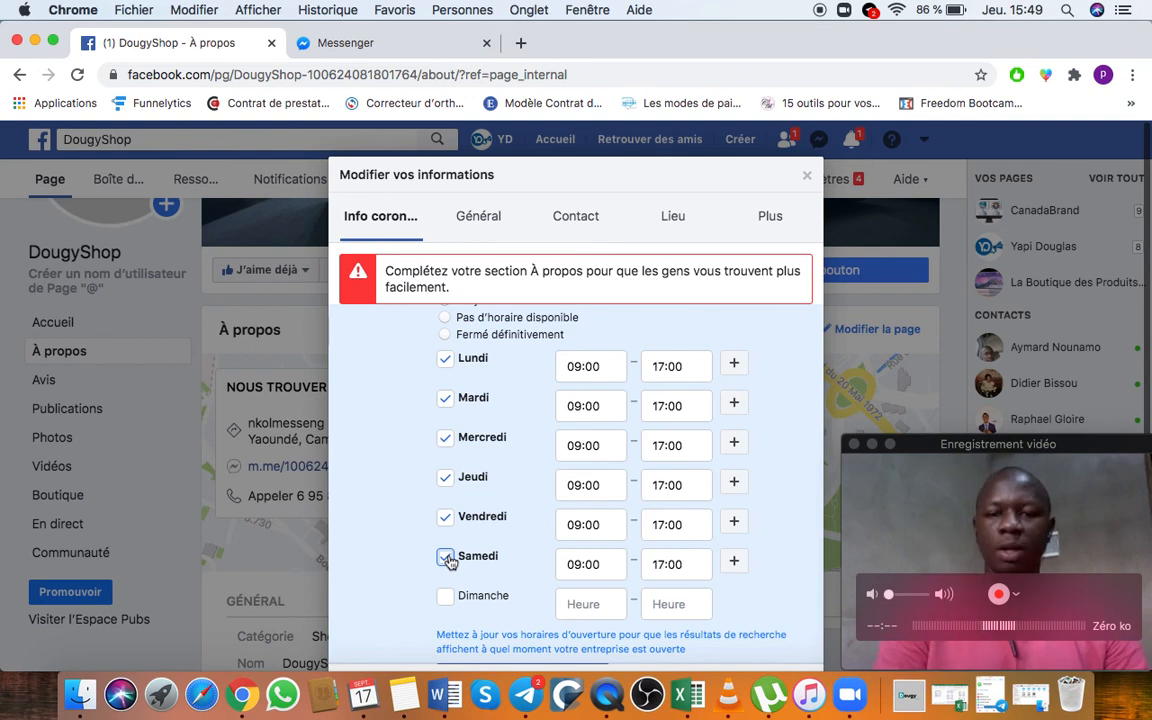
Step: Try out a second Lundi opening period from 19:00 to 19:30 and remove it again
click(735, 368)
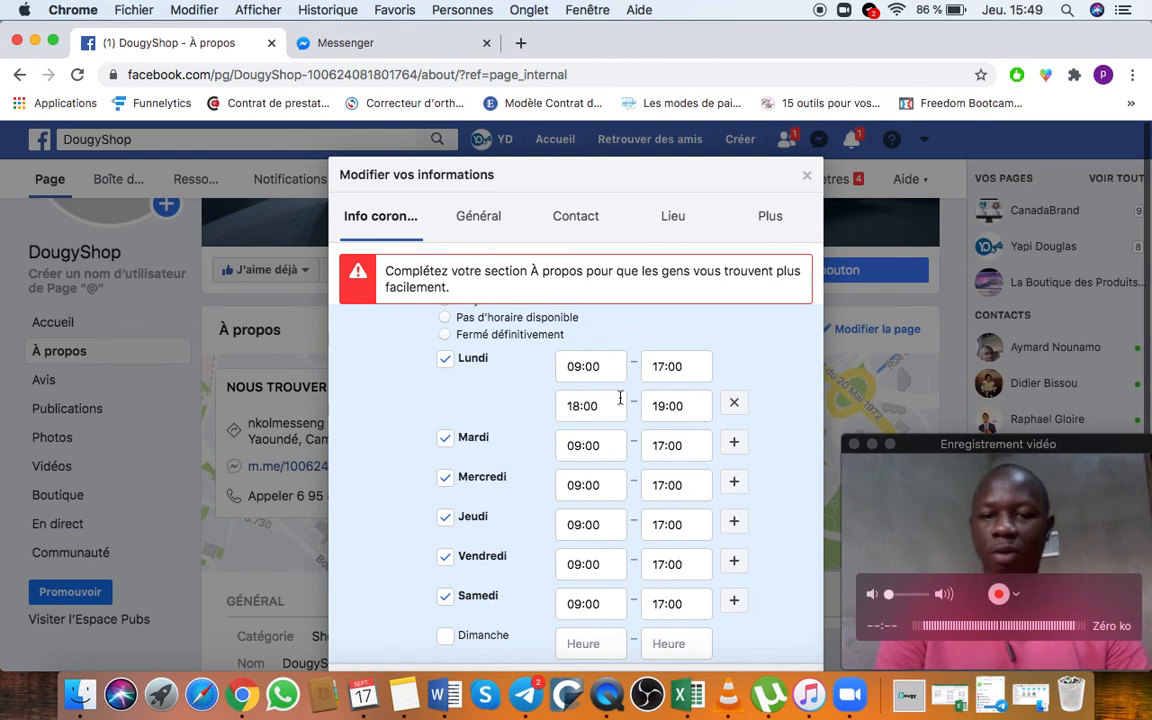
click(574, 405)
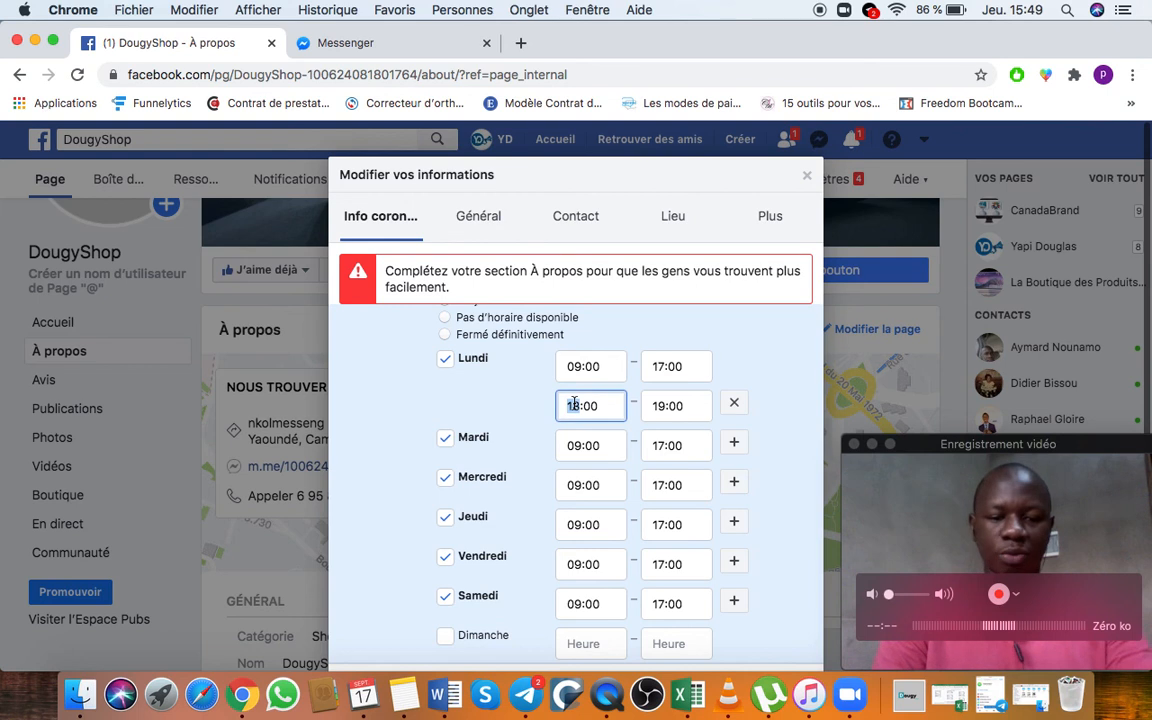
text(19)
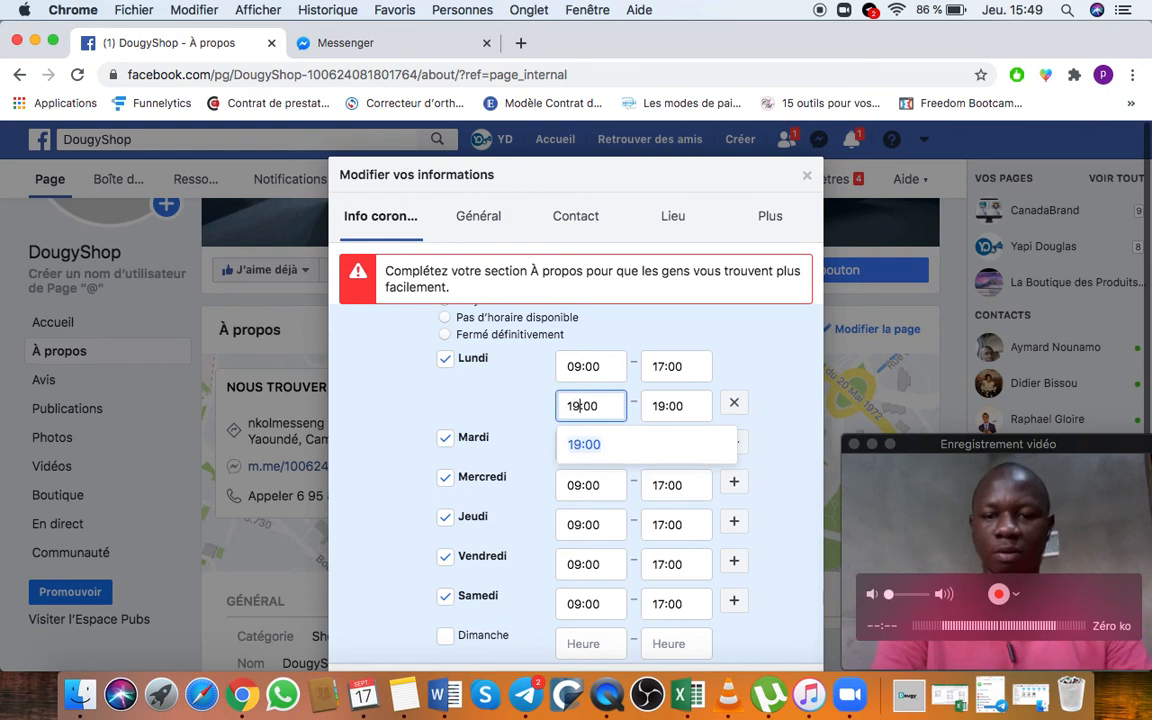
click(687, 407)
key(BackSpace)
key(BackSpace)
text(3)
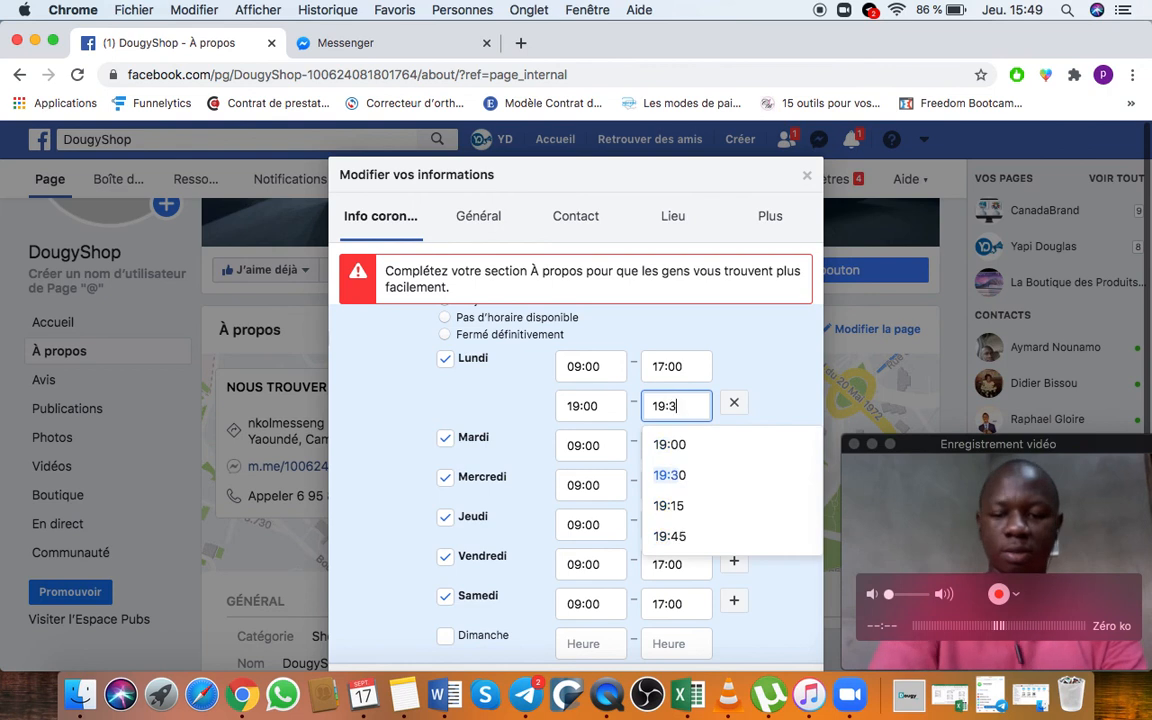
text(0)
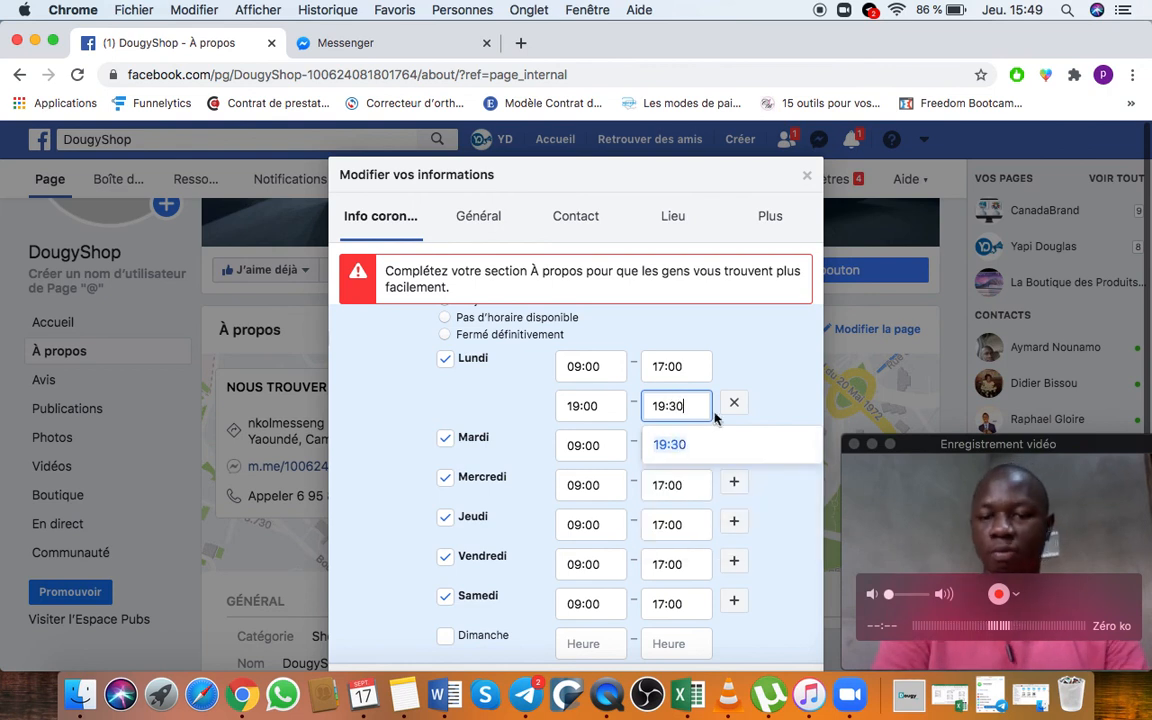
click(670, 445)
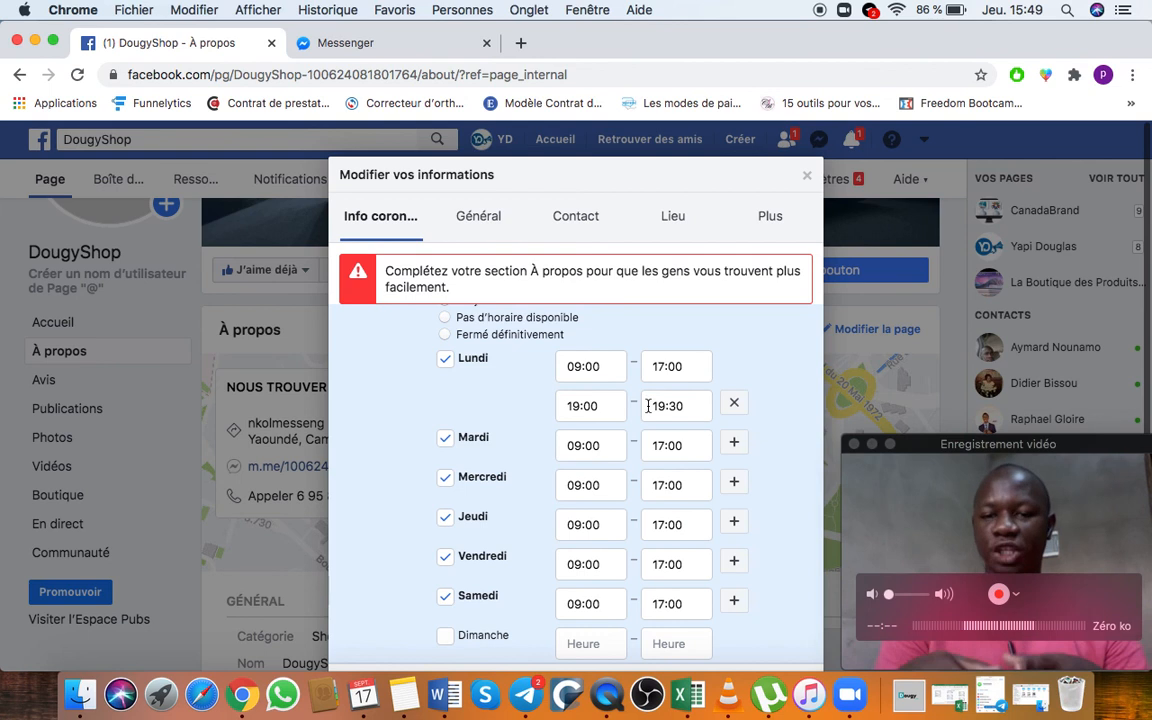
click(739, 411)
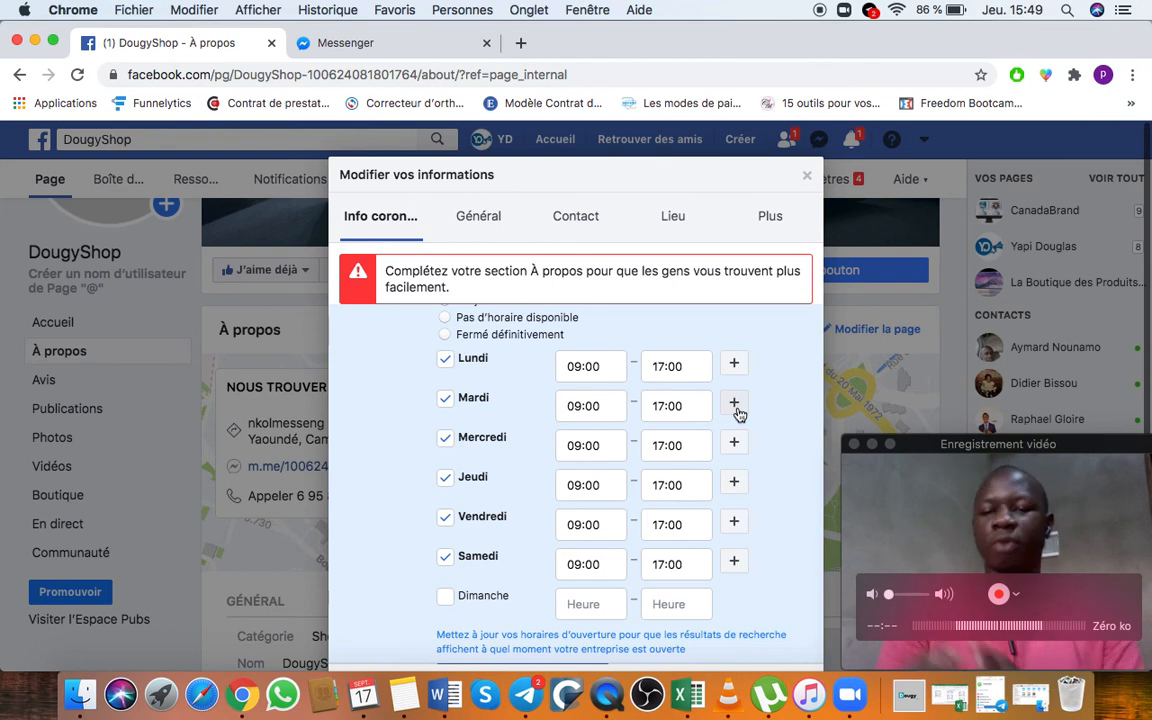
Step: Save the opening hours entered for Lundi through Samedi
scroll(393, 514, down, 3)
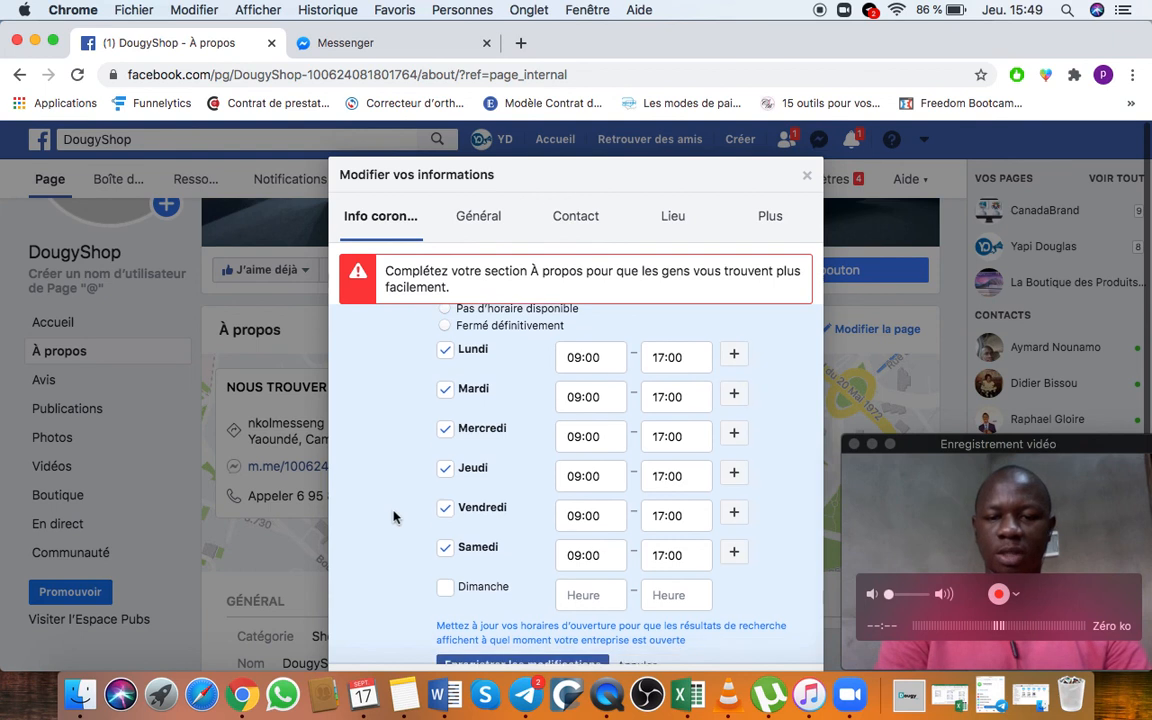
scroll(399, 531, down, 3)
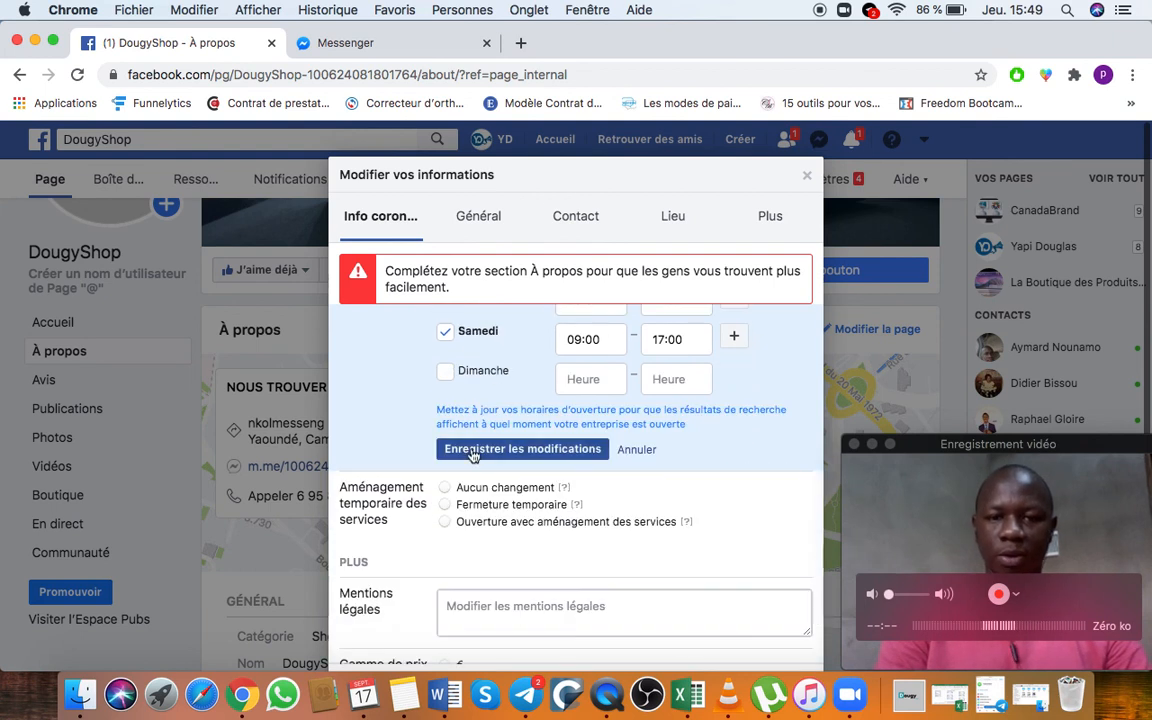
click(474, 452)
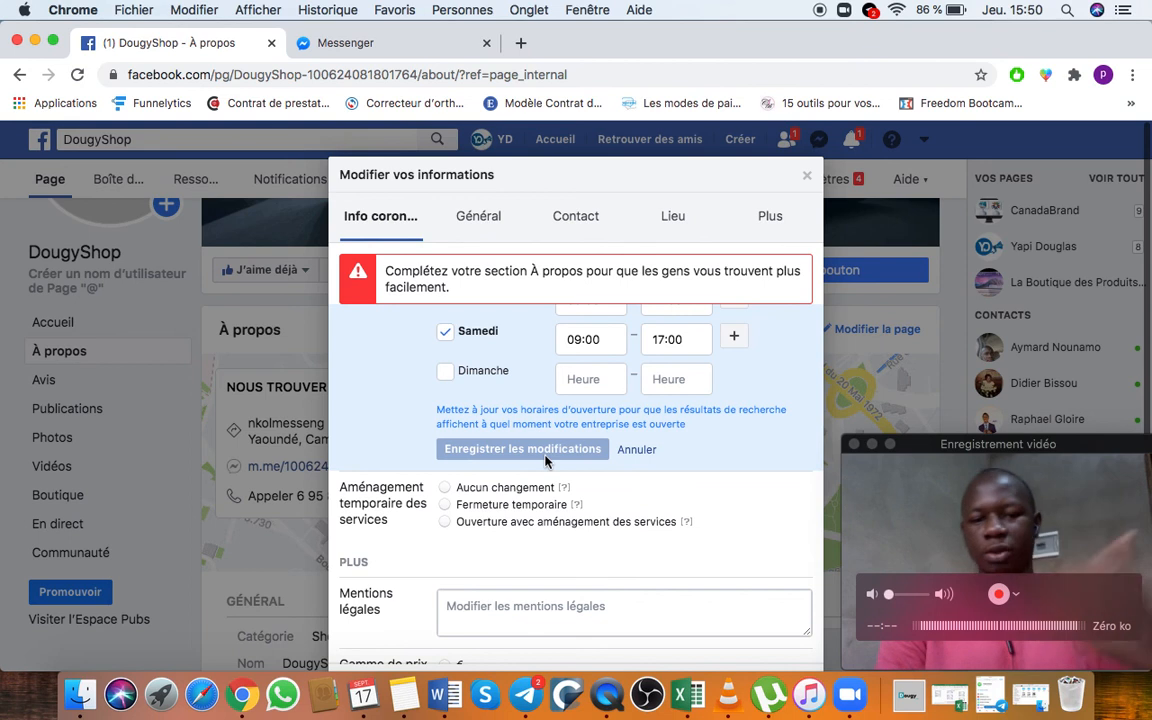
Step: Examine the remaining Mentions légales, Gamme de prix and Politique de confidentialité fields, close the information dialog and review the À propos sections
scroll(545, 455, down, 5)
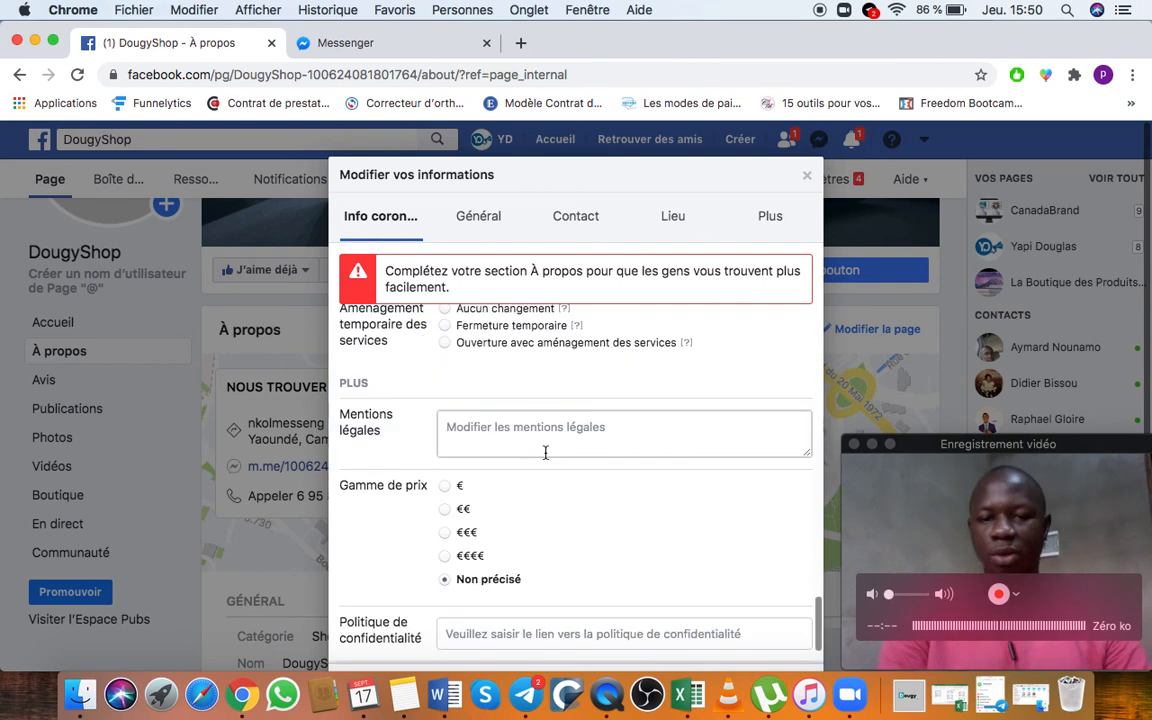
scroll(545, 455, down, 3)
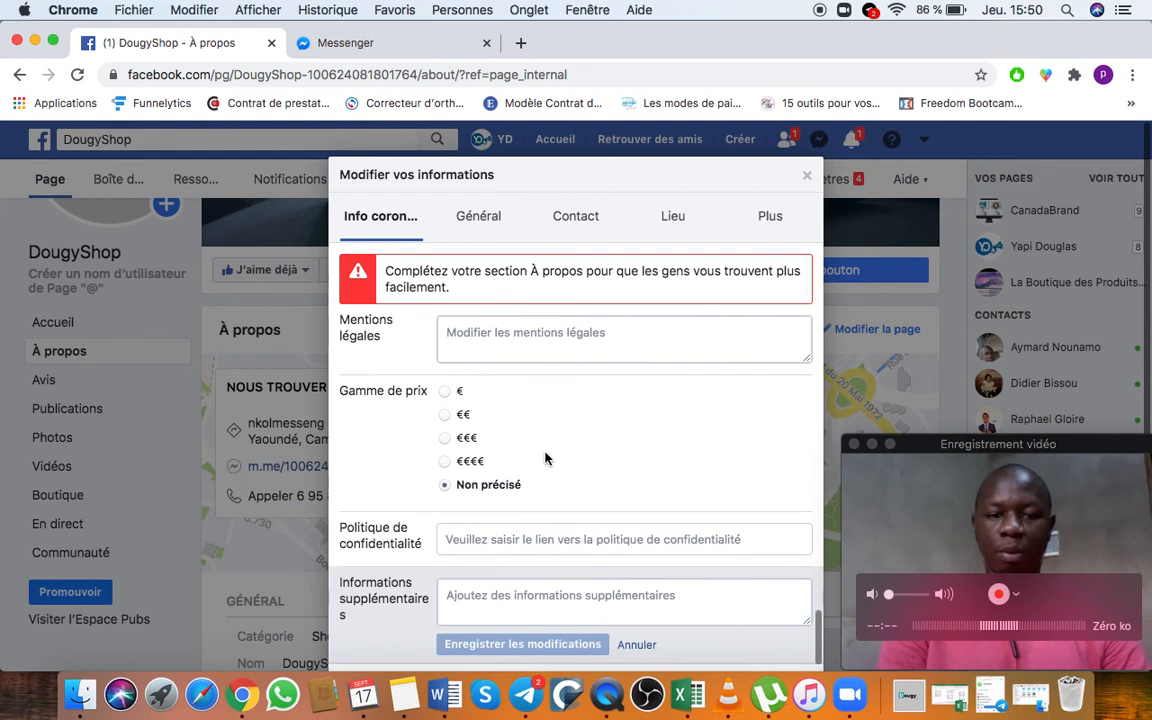
scroll(545, 459, down, 1)
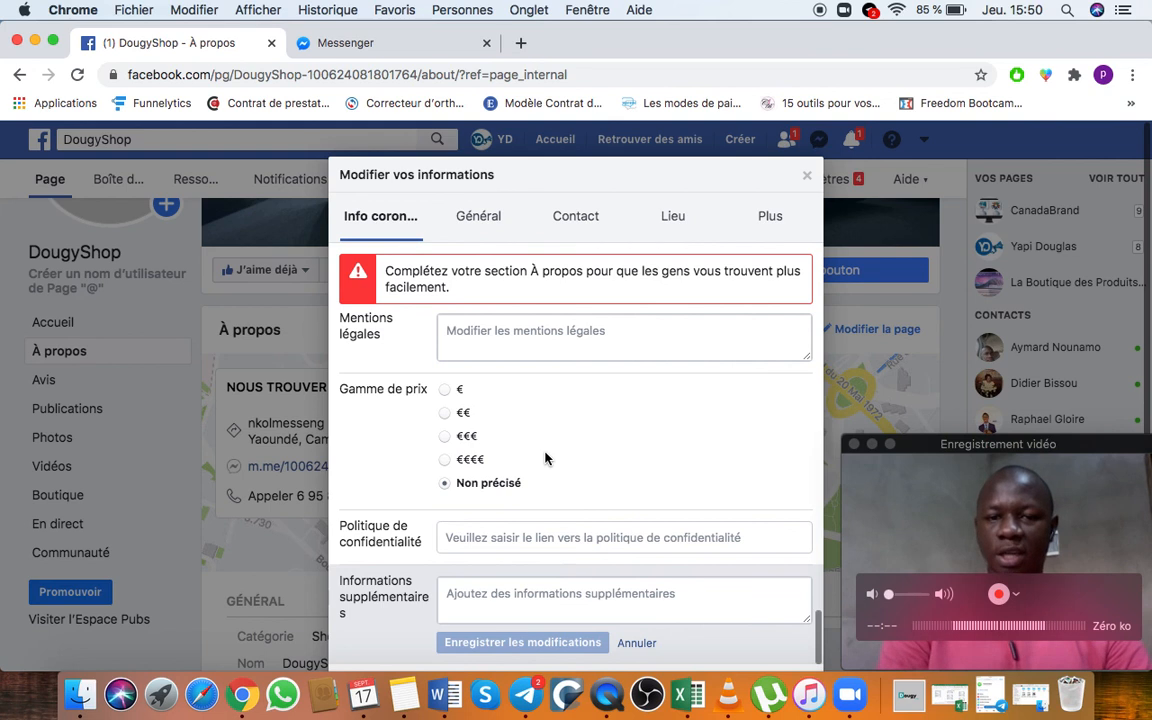
scroll(545, 459, up, 5)
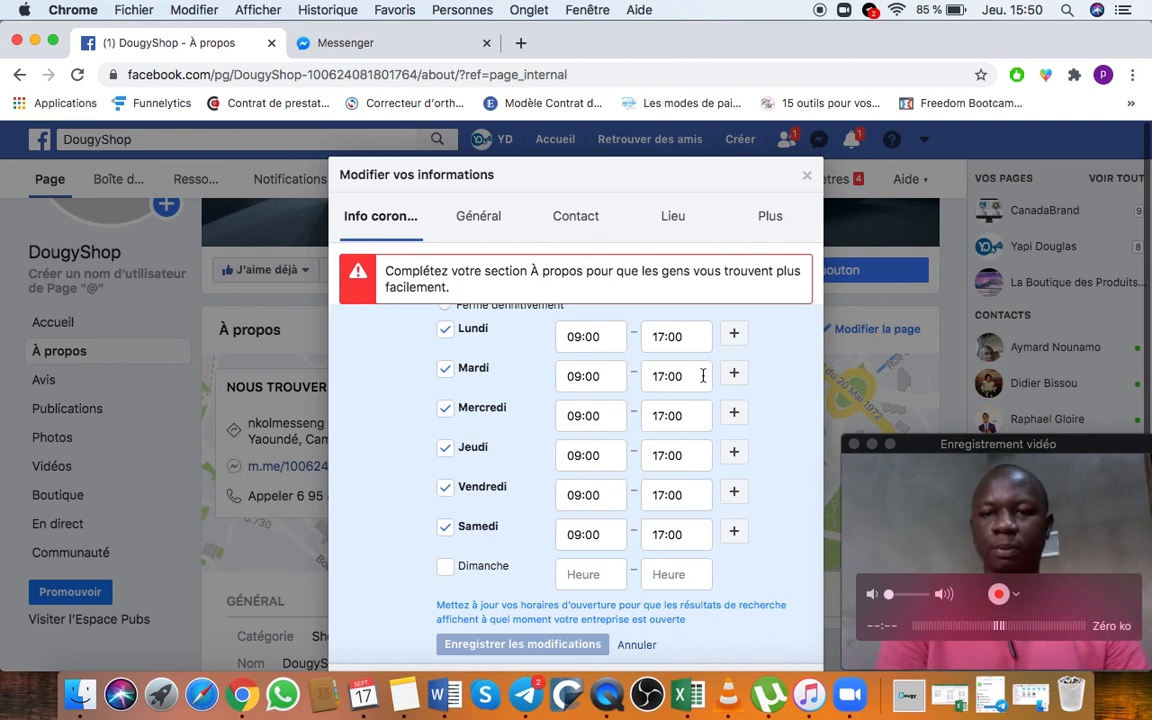
click(810, 180)
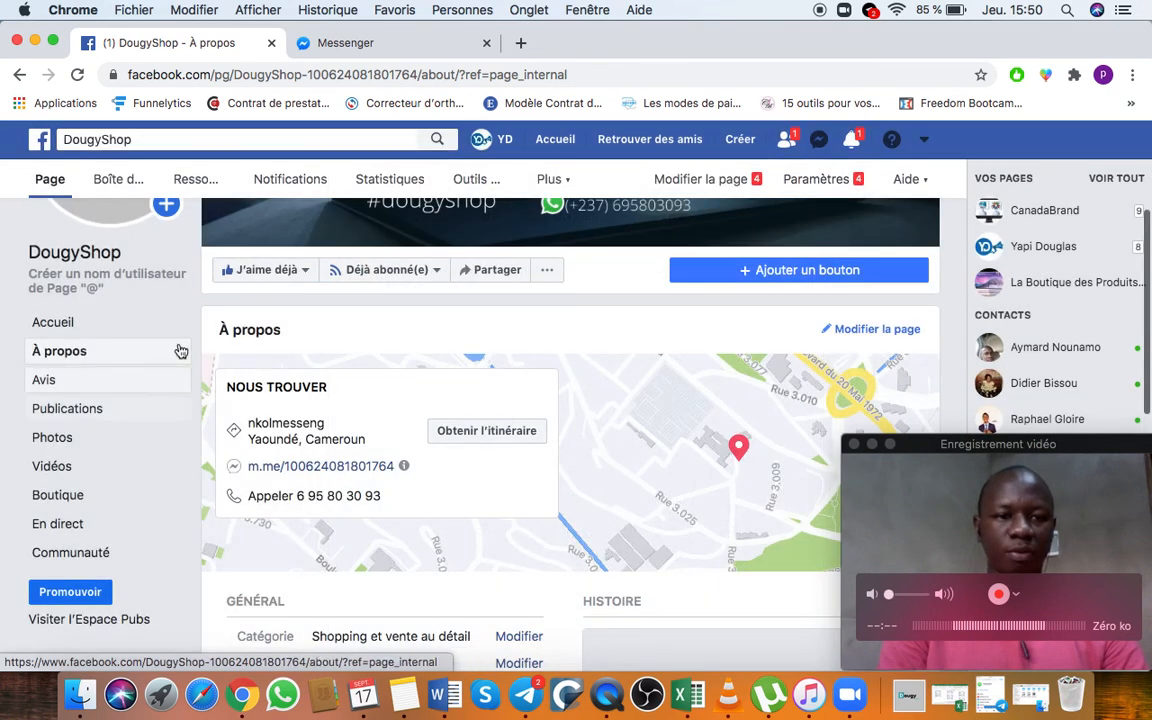
scroll(612, 477, down, 3)
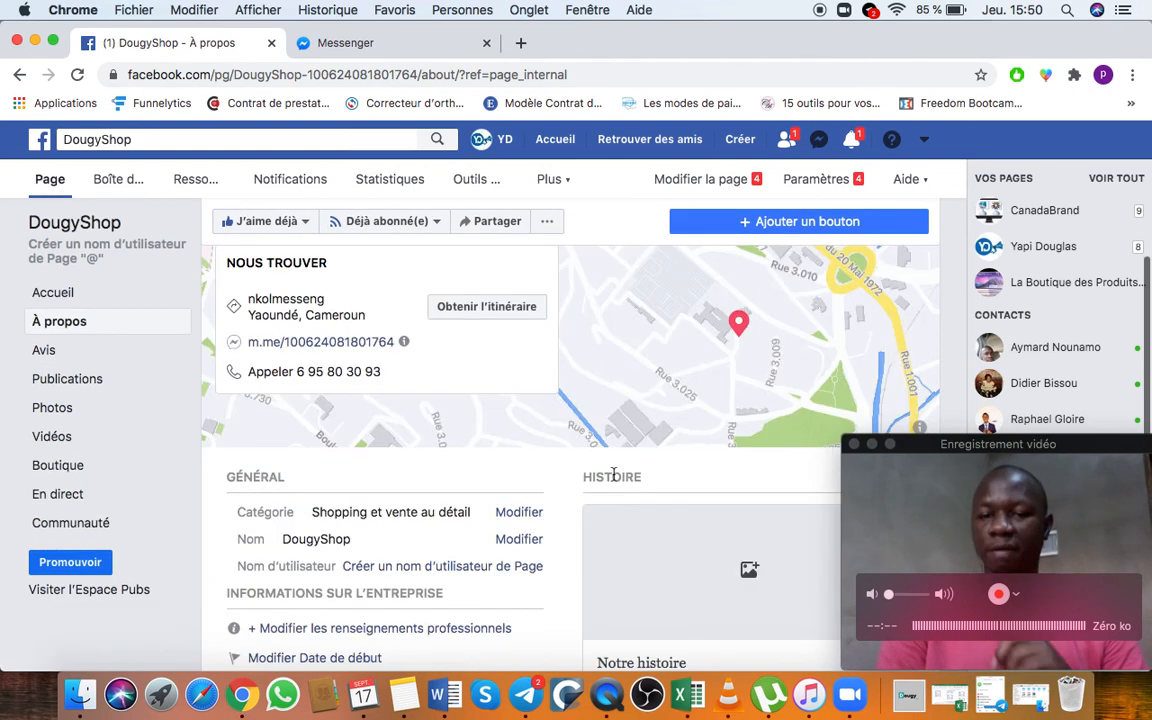
scroll(614, 476, down, 5)
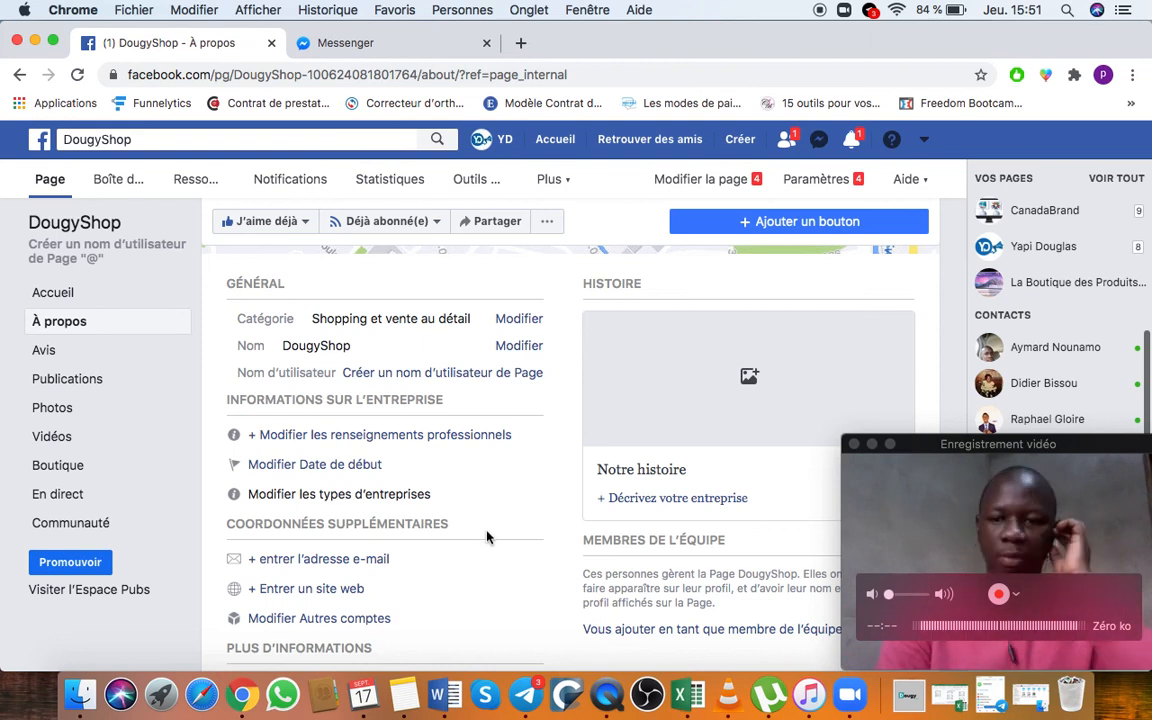
scroll(487, 538, down, 3)
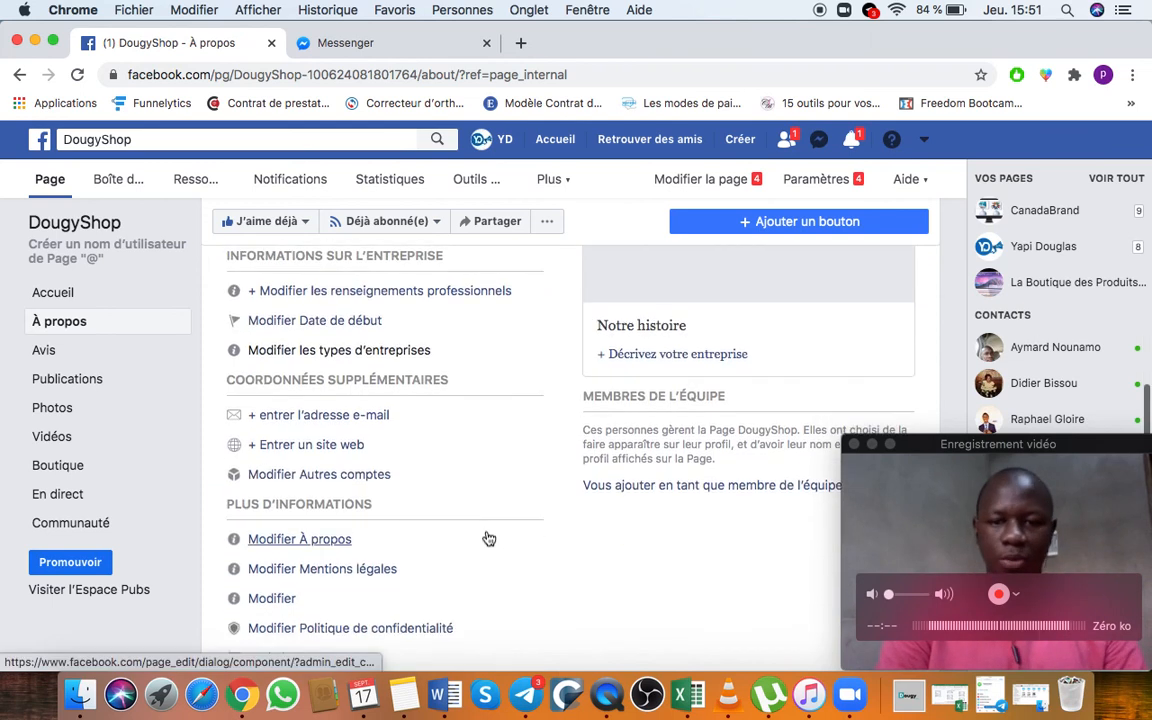
drag(955, 453, 150, 425)
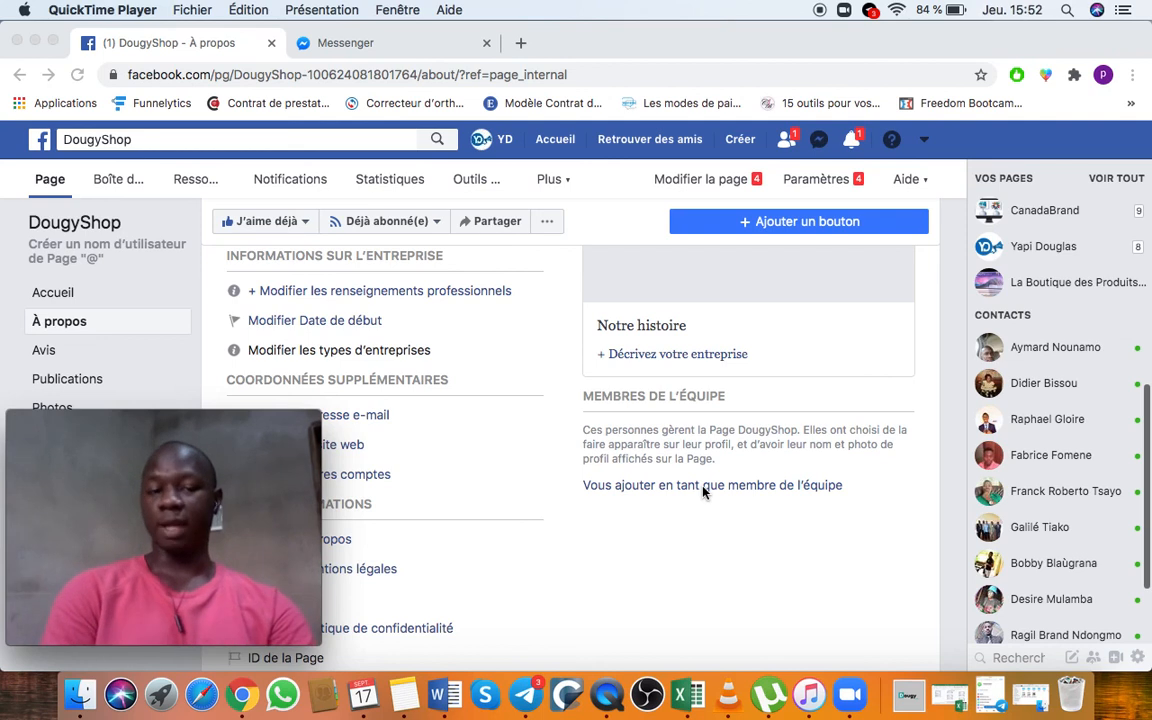
mouse_move(167, 430)
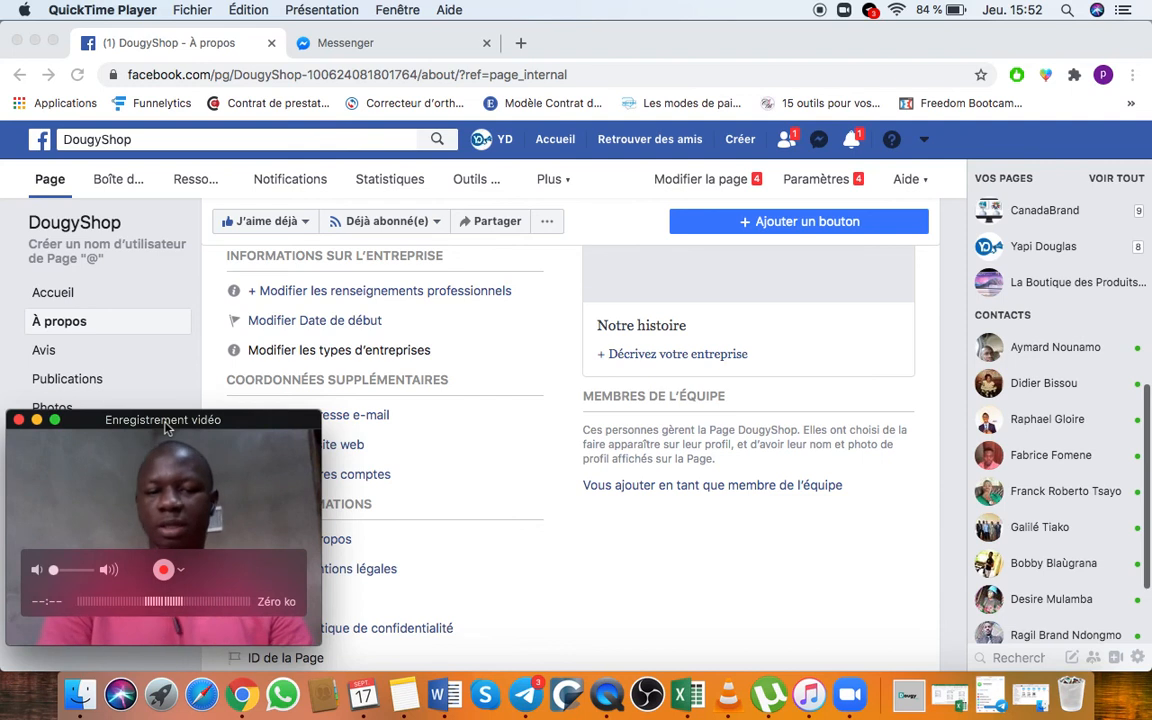
drag(167, 428, 987, 447)
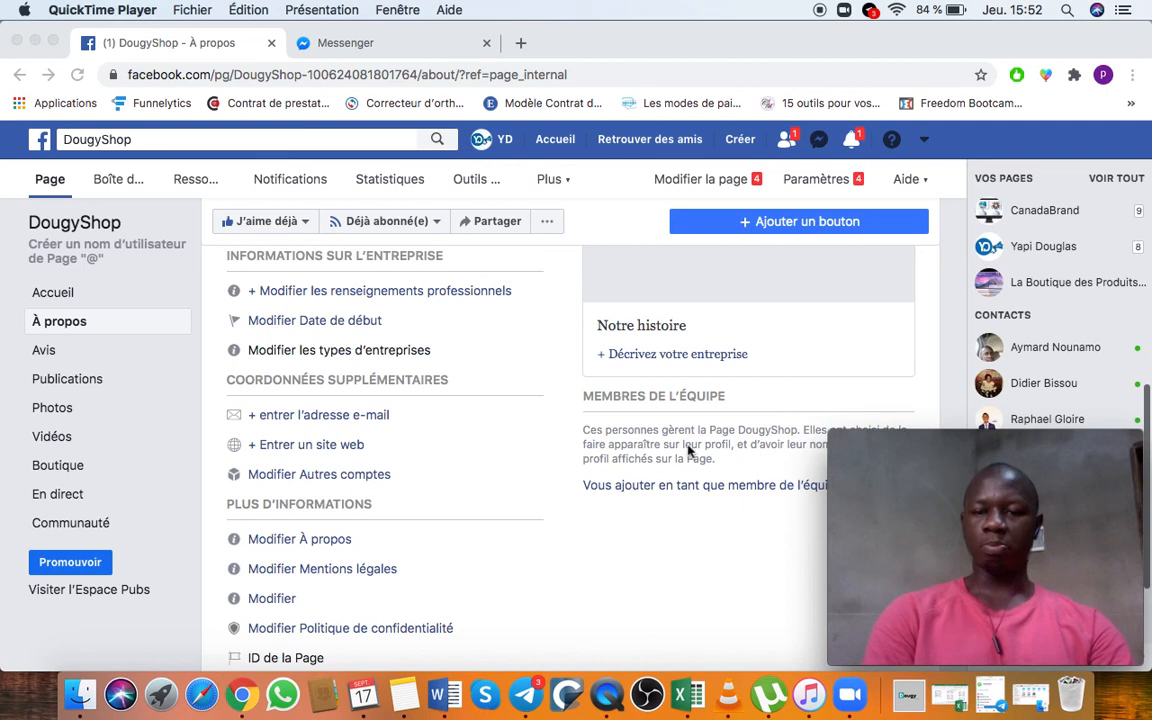
click(590, 560)
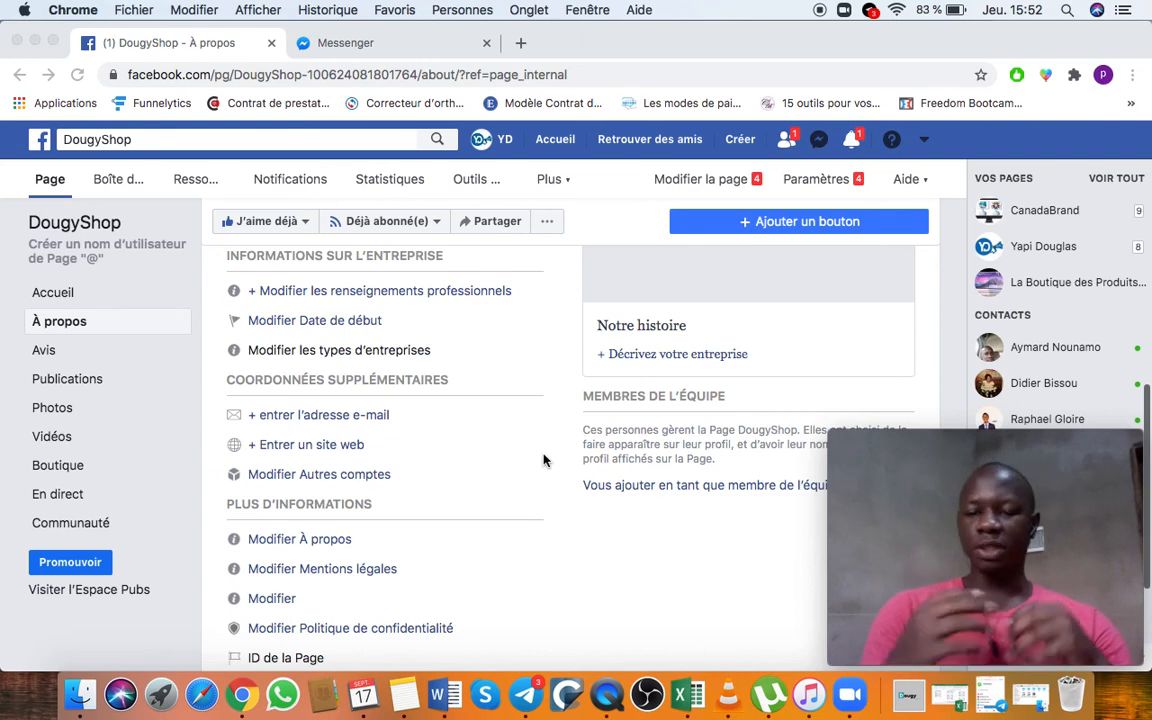
Step: Open and reload the DougyShop page's Accueil section, and display its full web address
scroll(543, 460, up, 10)
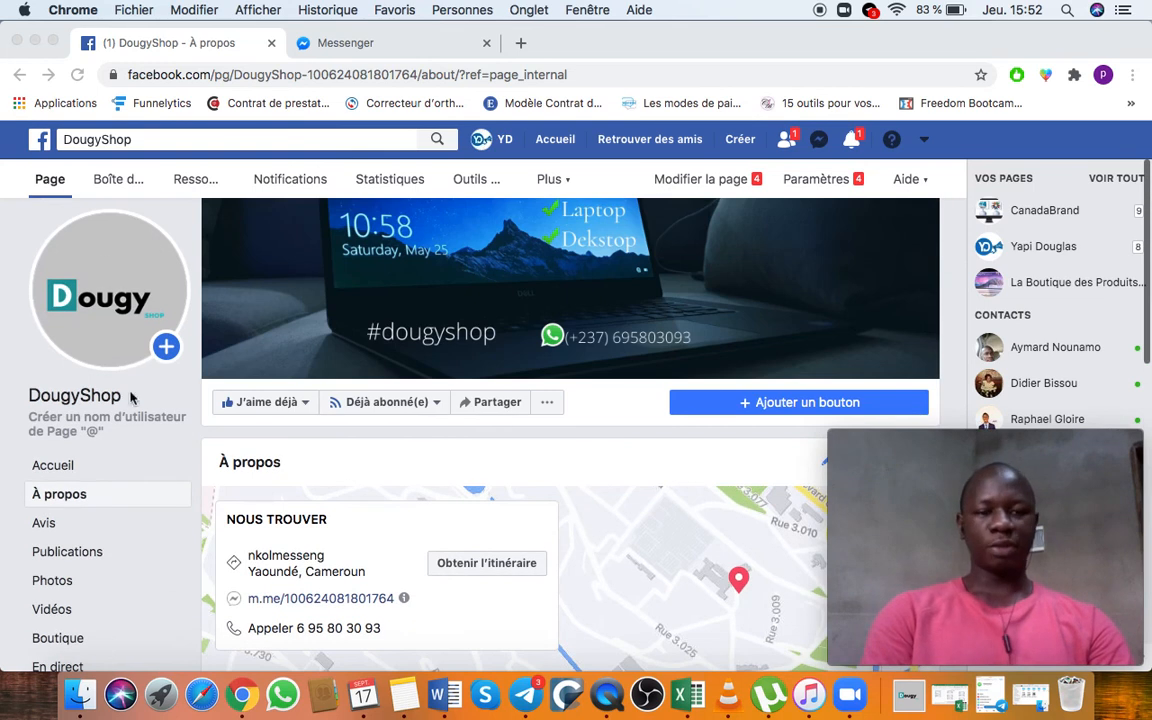
click(58, 466)
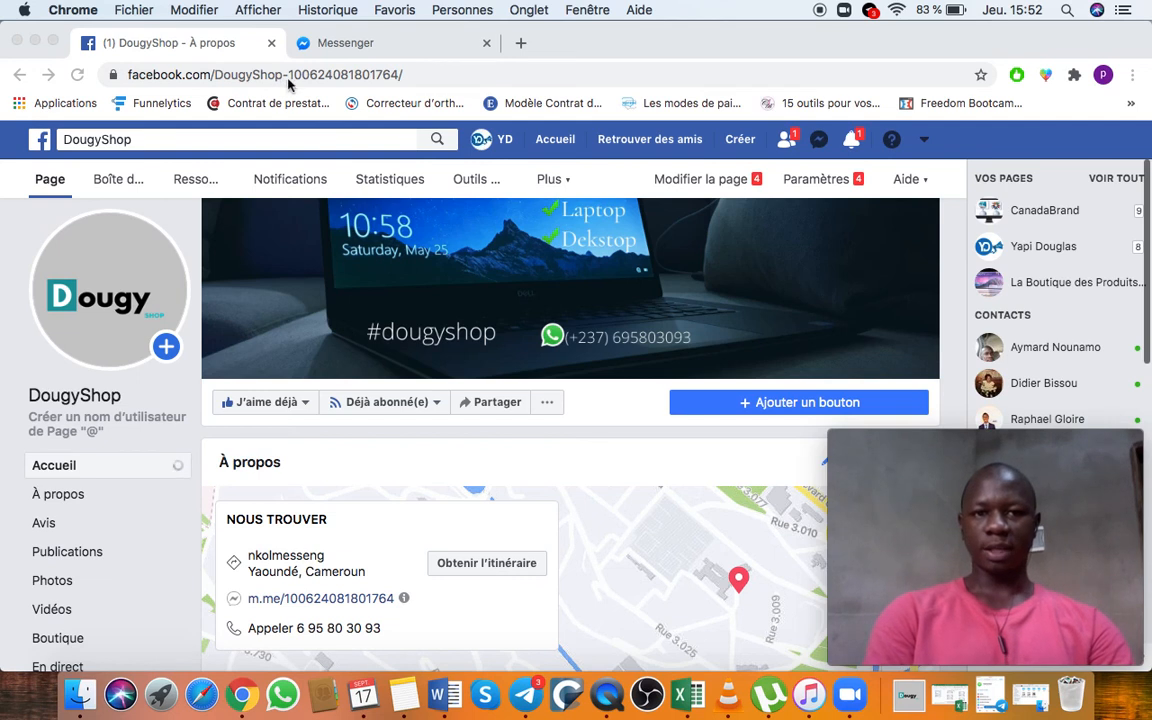
click(78, 75)
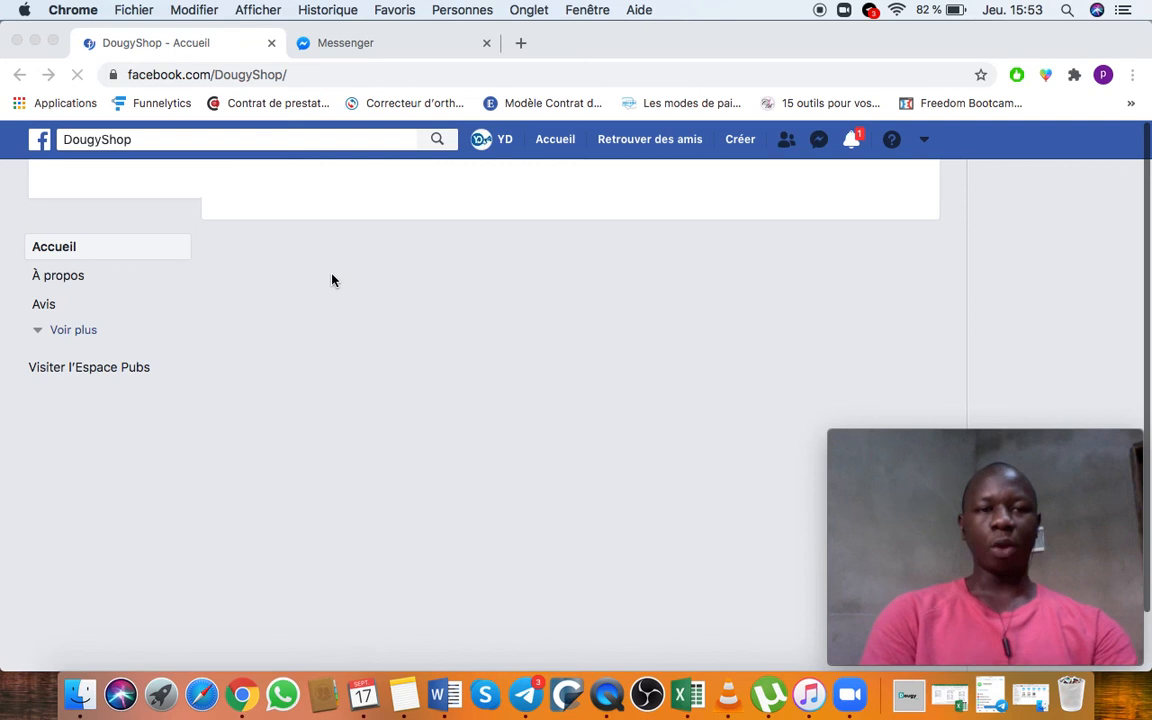
click(166, 74)
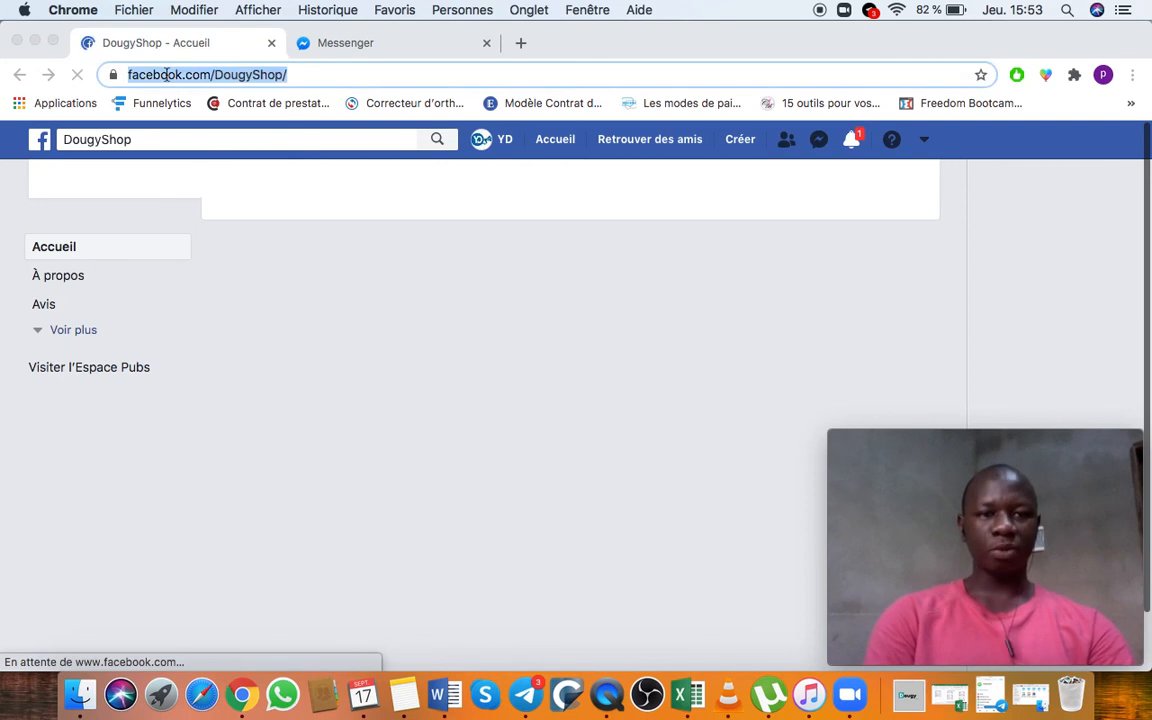
click(166, 74)
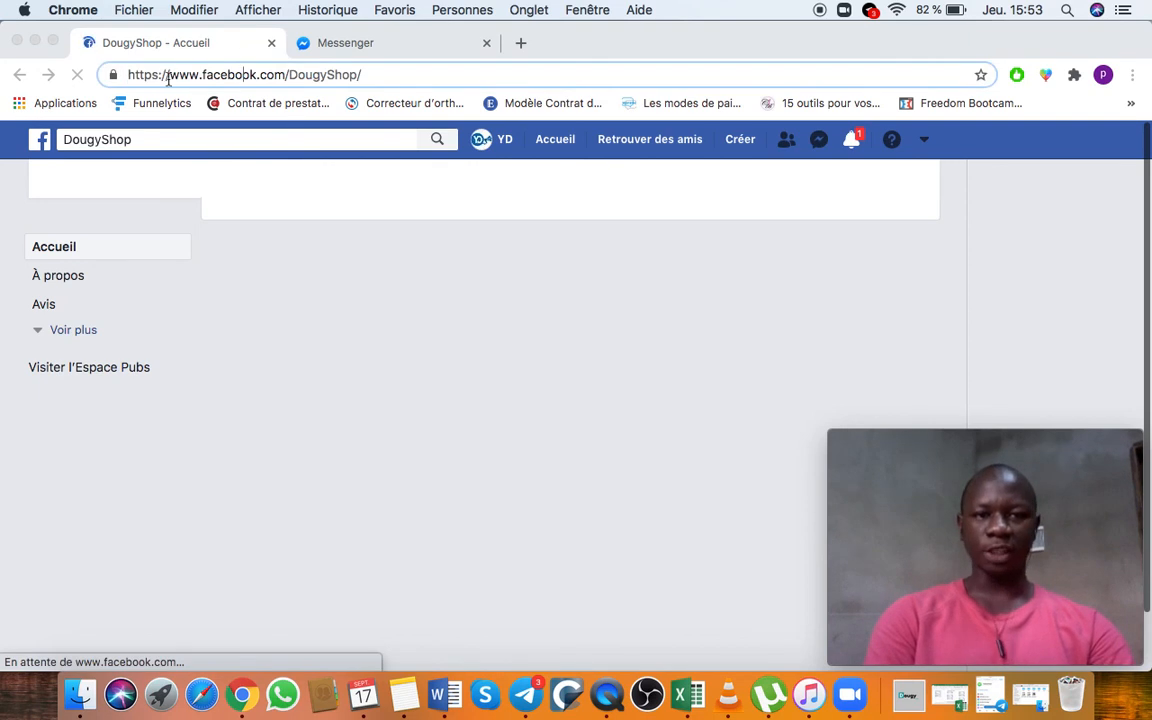